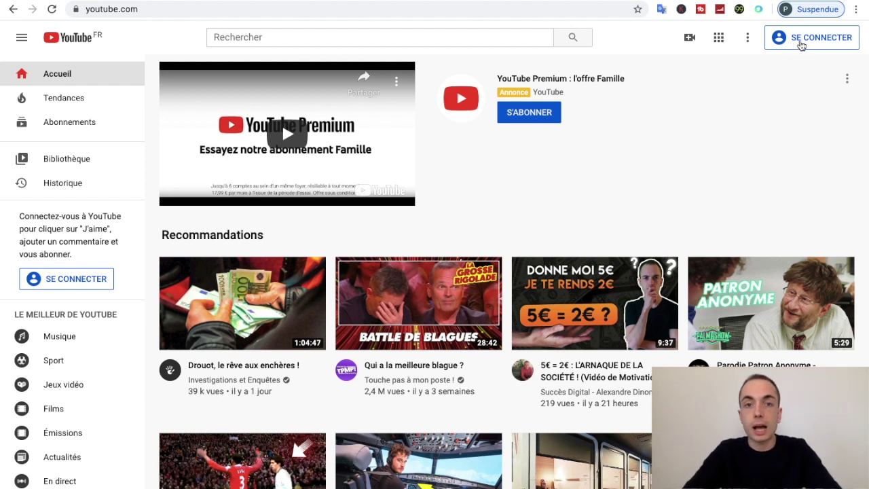
- Sign in to YouTube with the Google account's e-mail address and password
{"action": "left_click", "coordinate": [802, 42]}
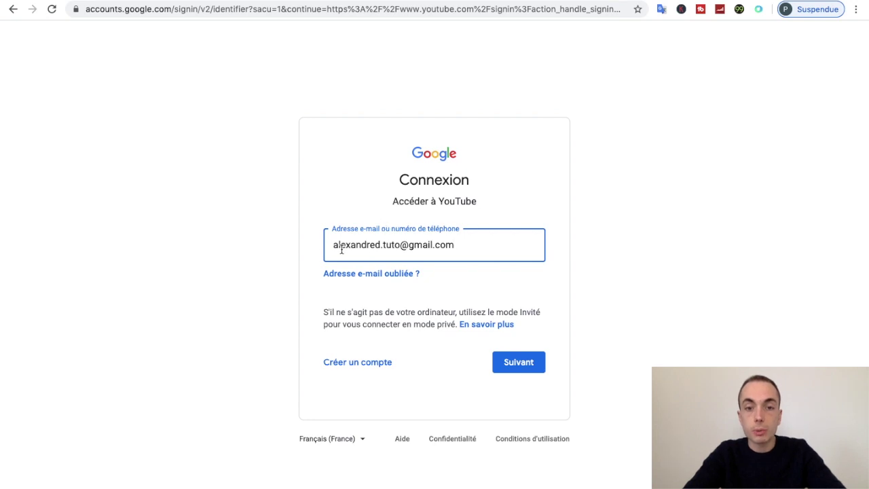
{"action": "left_click", "coordinate": [520, 362]}
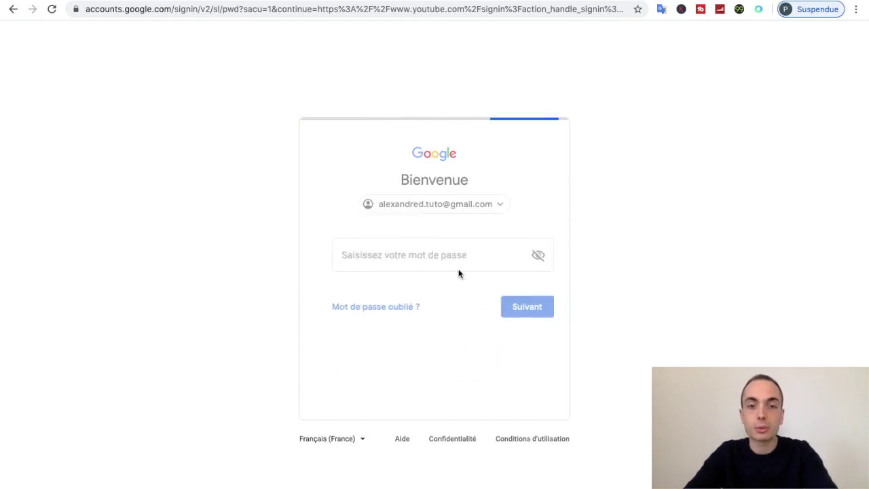
{"action": "type", "text": "a"}
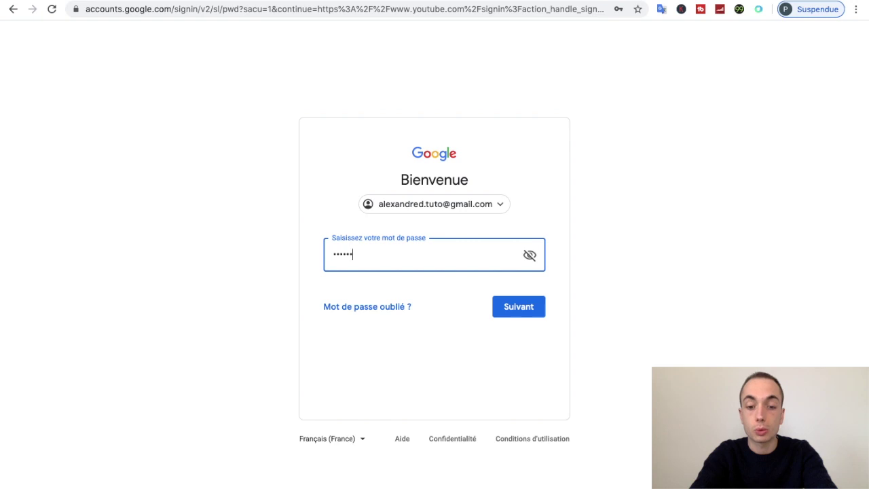
{"action": "left_click", "coordinate": [494, 299]}
{"action": "left_click", "coordinate": [509, 324]}
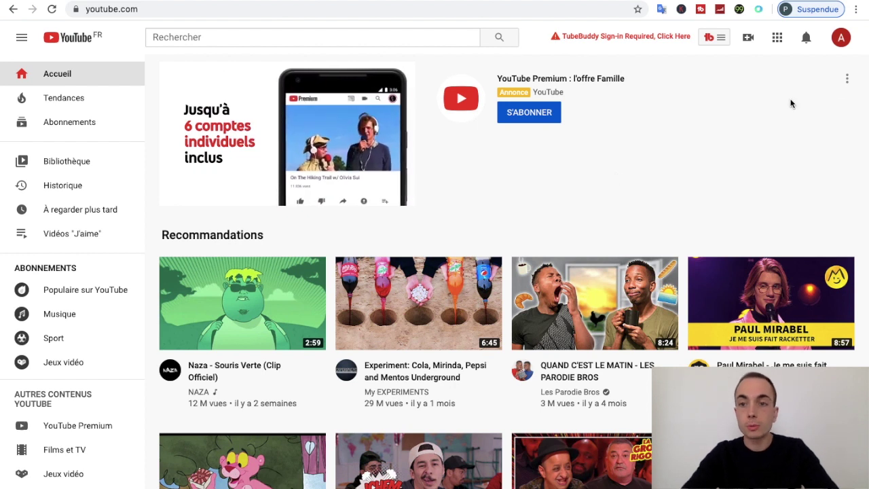
- From the account menu, start creating a channel and pick the custom-name option
{"action": "left_click", "coordinate": [839, 44]}
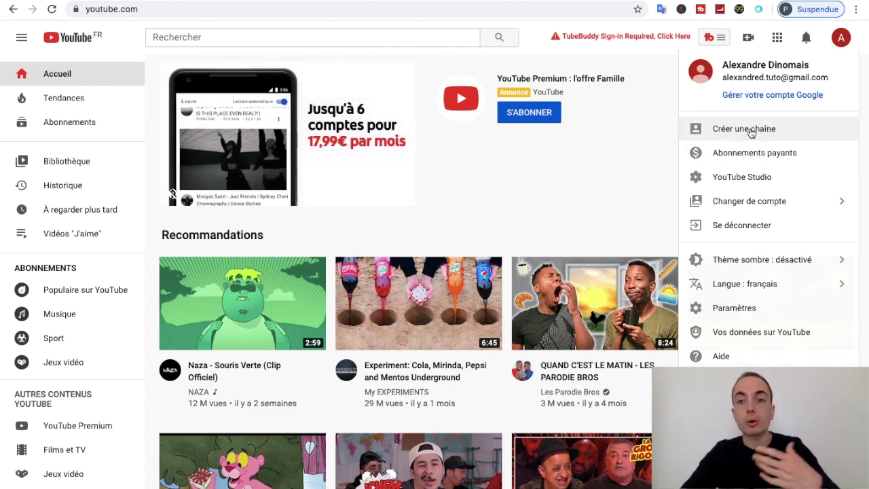
{"action": "left_click", "coordinate": [728, 128]}
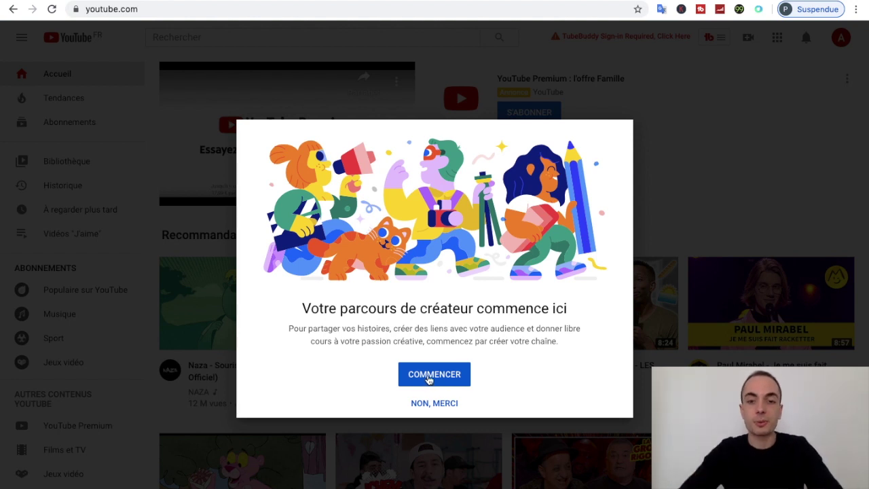
{"action": "left_click", "coordinate": [429, 379]}
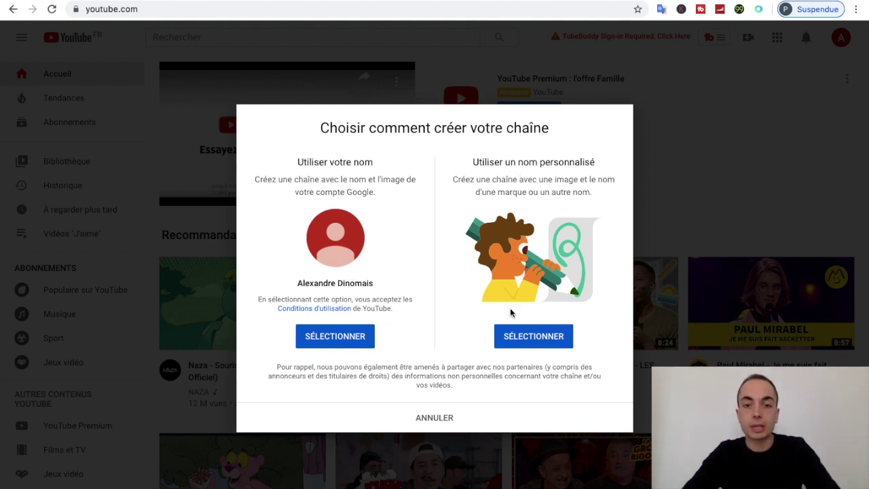
{"action": "left_click", "coordinate": [521, 335]}
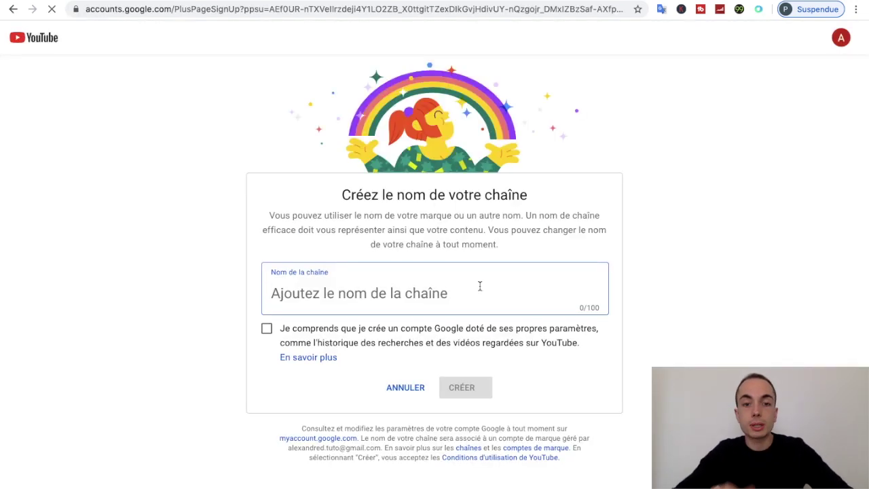
- Name the channel 'Créer sa chaîne YouTube en 2020', accept the separate account, and create it
{"action": "type", "text": "A"}
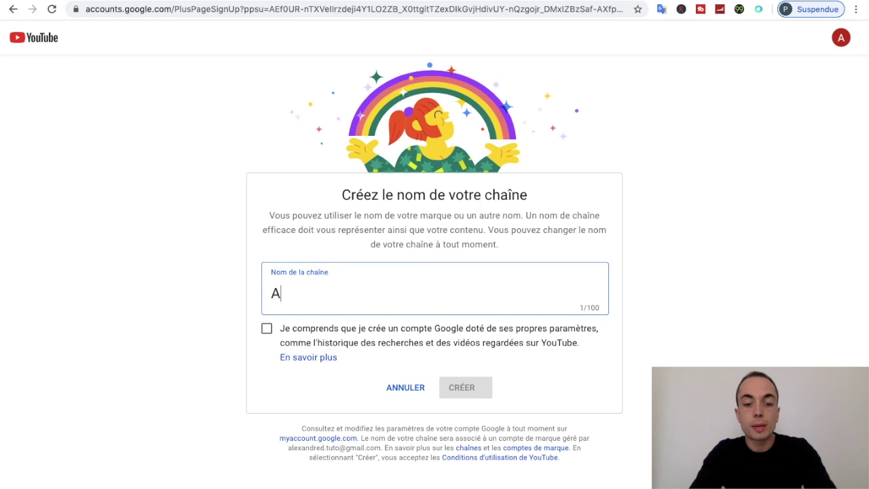
{"action": "type", "text": "lexandre Dinoma"}
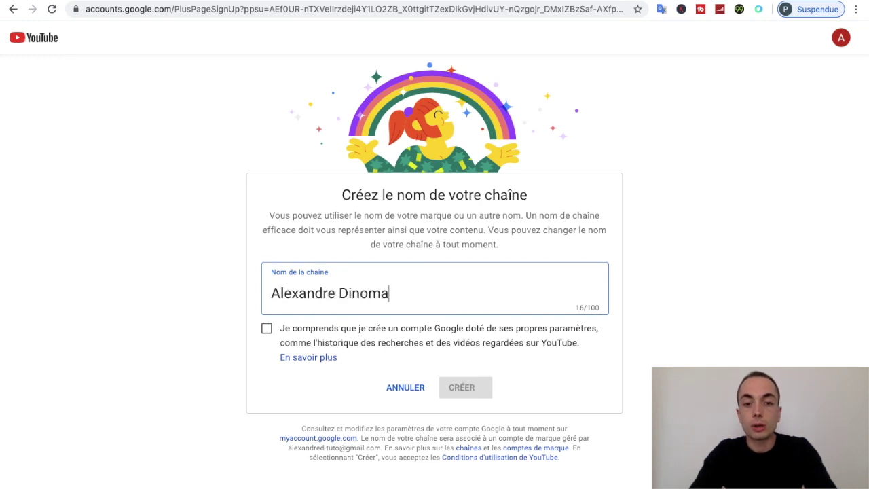
{"action": "type", "text": "is - Créer sa "}
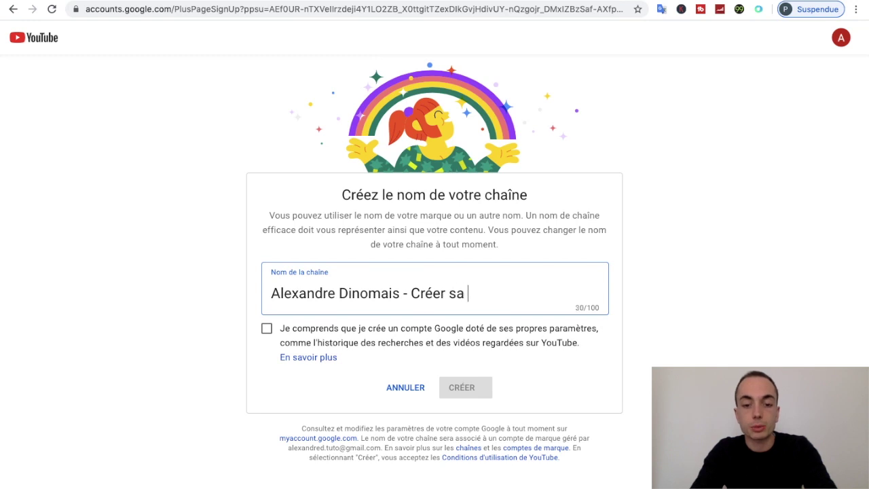
{"action": "type", "text": "chaîne Y"}
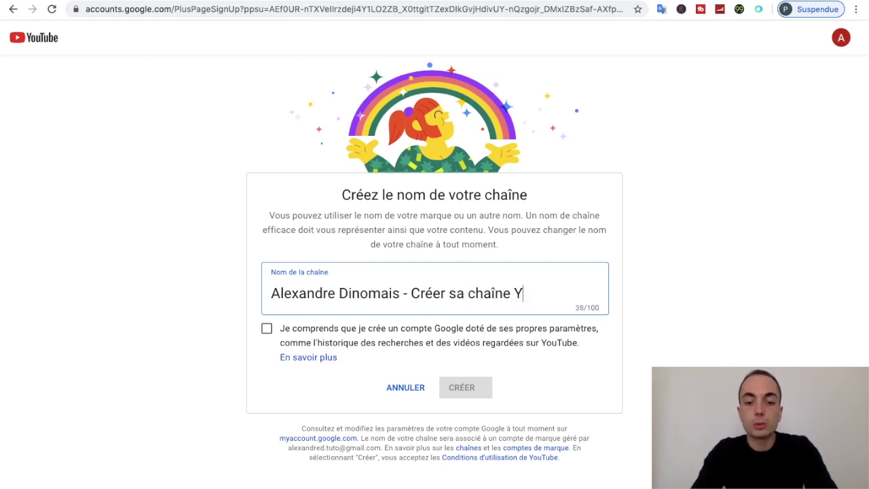
{"action": "type", "text": "ouTube en 2020"}
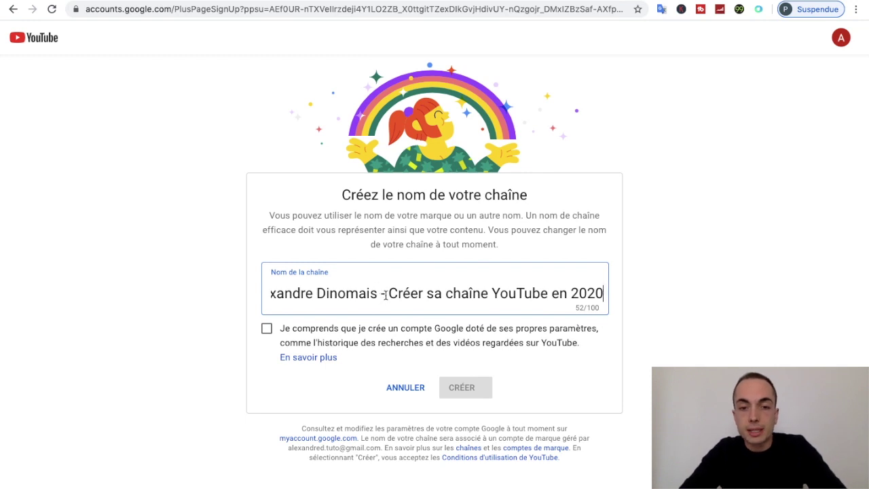
{"action": "left_click_drag", "start_coordinate": [384, 292], "coordinate": [163, 293]}
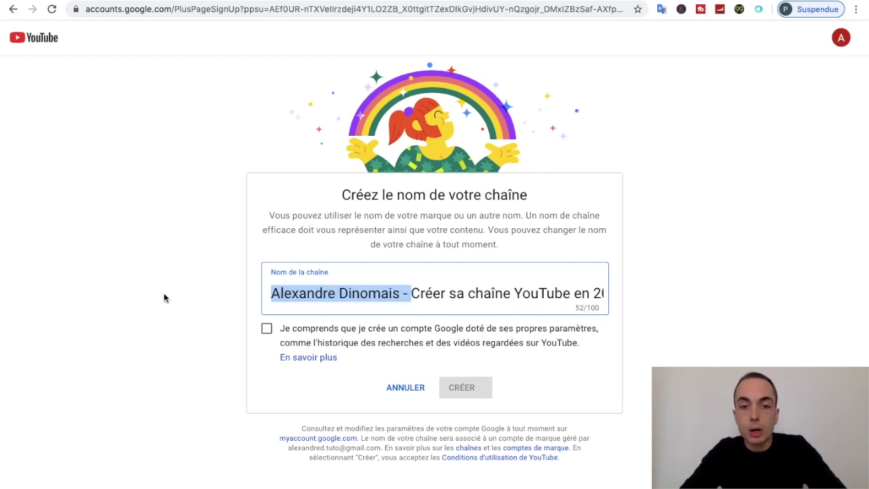
{"action": "key", "text": "BackSpace"}
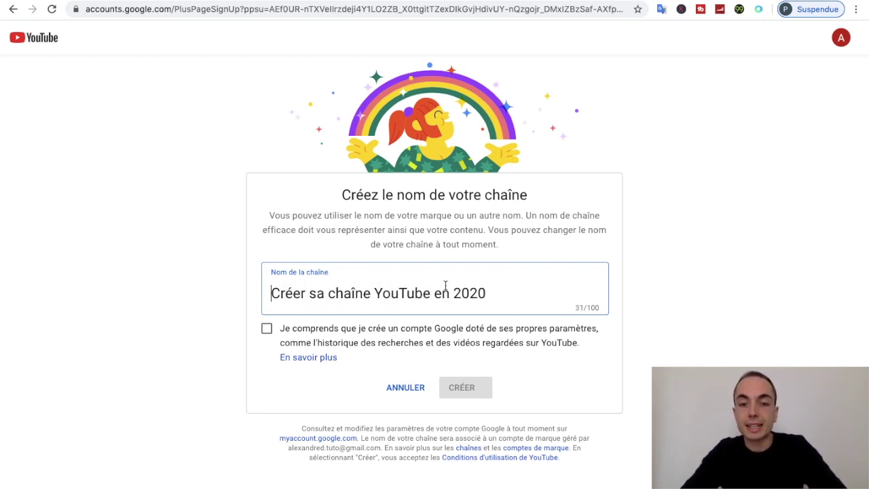
{"action": "left_click", "coordinate": [266, 329]}
{"action": "left_click", "coordinate": [463, 388]}
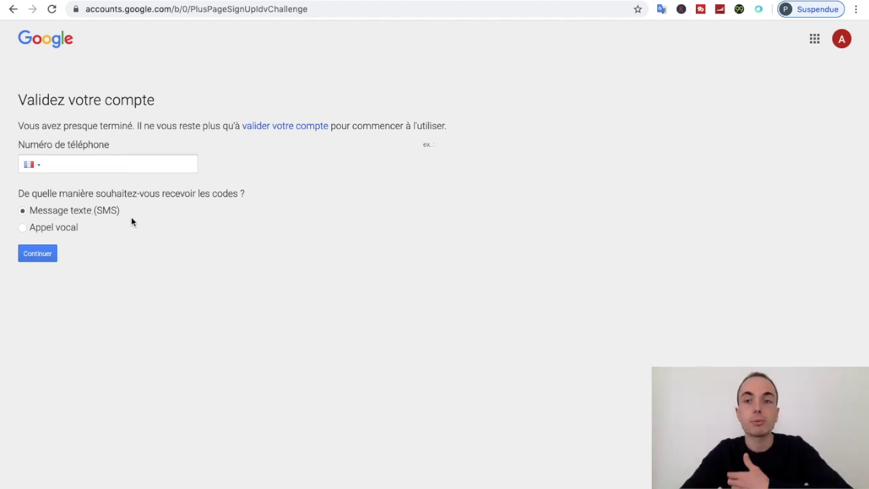
- Verify the account with a phone number and the received SMS validation code
{"action": "left_click", "coordinate": [131, 163]}
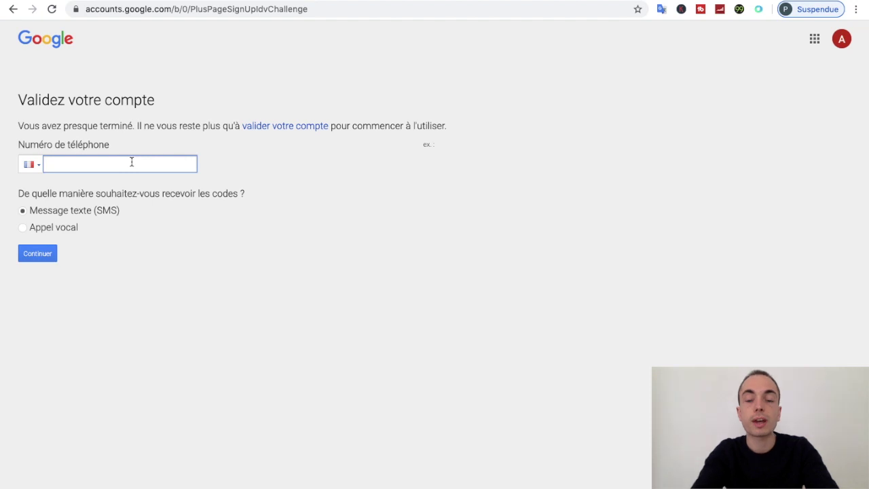
{"action": "type", "text": "606"}
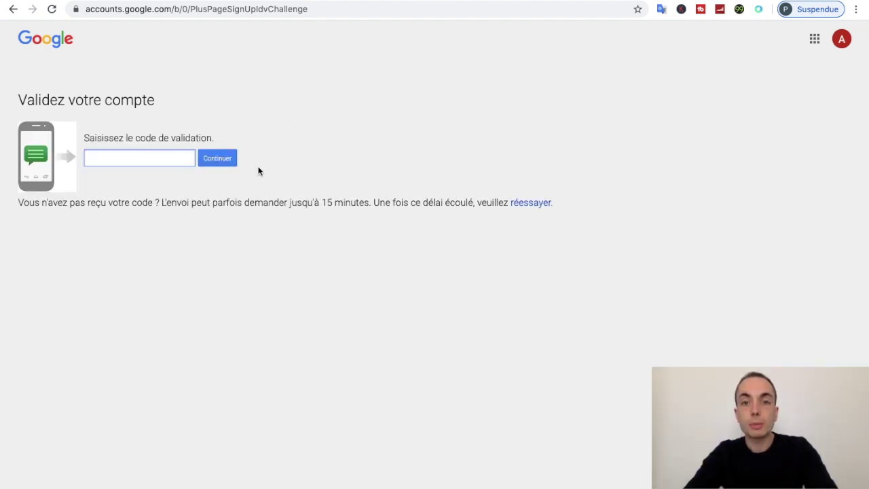
{"action": "left_click", "coordinate": [143, 159]}
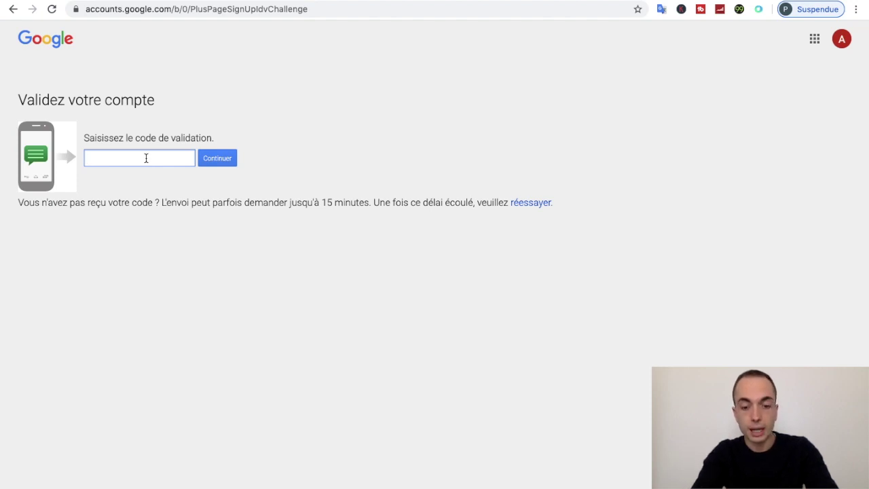
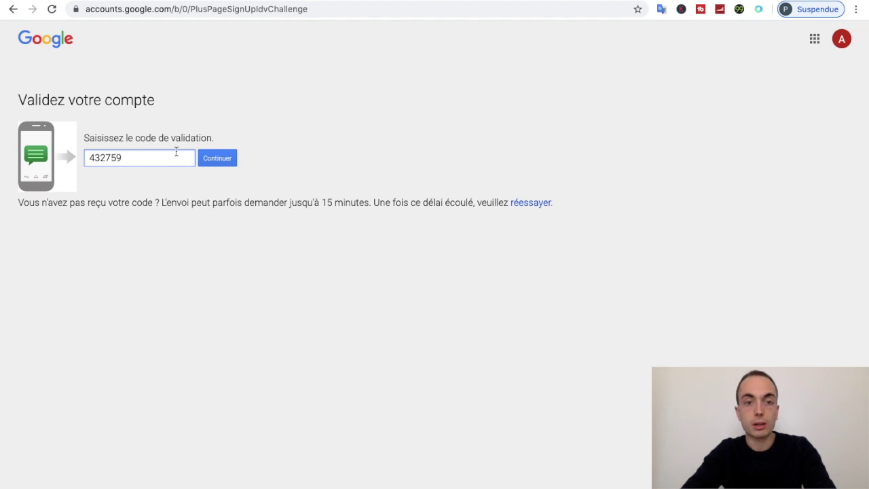
{"action": "left_click", "coordinate": [216, 157]}
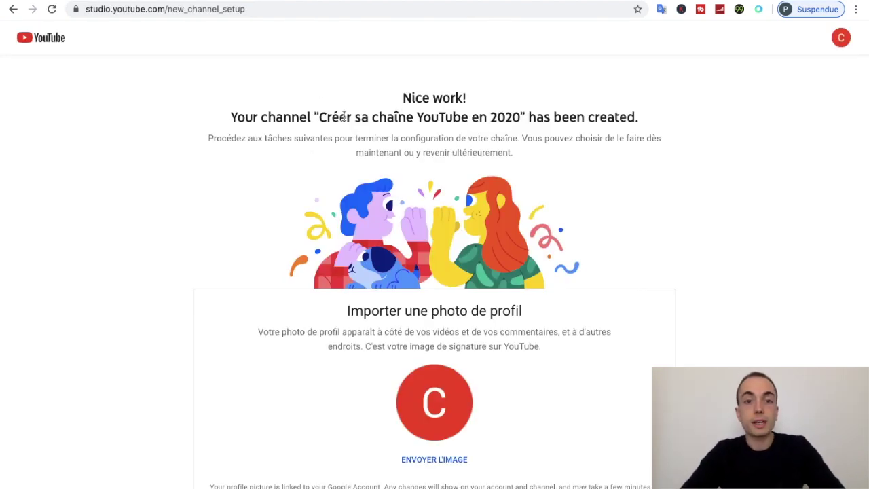
{"action": "left_click_drag", "start_coordinate": [230, 116], "coordinate": [277, 115]}
{"action": "left_click_drag", "start_coordinate": [332, 116], "coordinate": [520, 117]}
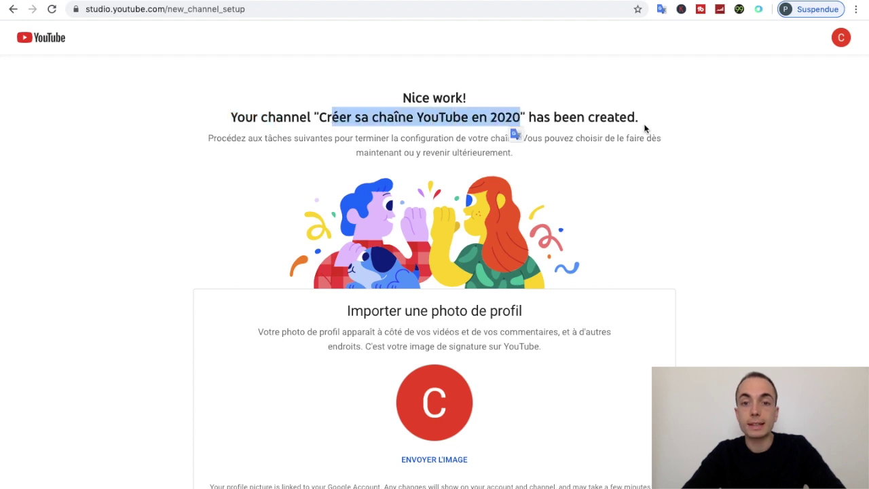
{"action": "left_click", "coordinate": [715, 213]}
{"action": "scroll", "coordinate": [714, 261], "scroll_direction": "down", "scroll_amount": 4}
{"action": "scroll", "coordinate": [505, 126], "scroll_direction": "up", "scroll_amount": 3}
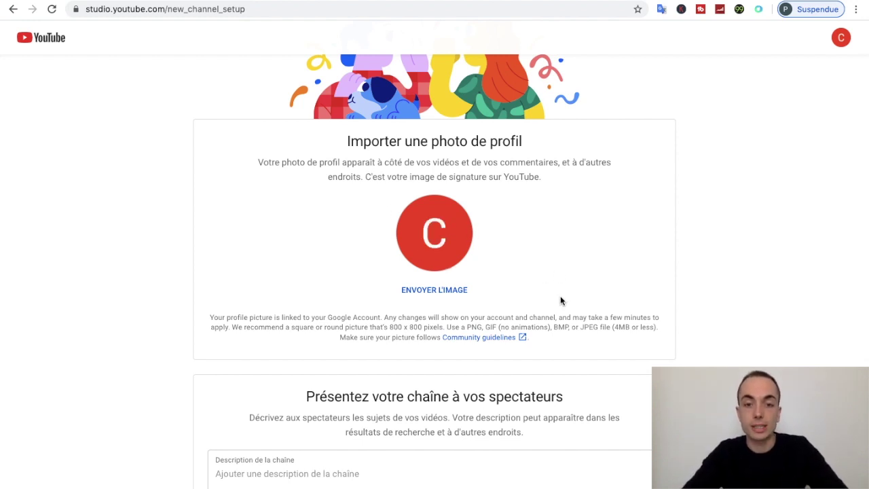
{"action": "scroll", "coordinate": [560, 296], "scroll_direction": "down", "scroll_amount": 4}
- Paste the prepared 479-character French introduction into the 'Description de la chaîne' box
{"action": "left_click", "coordinate": [360, 240]}
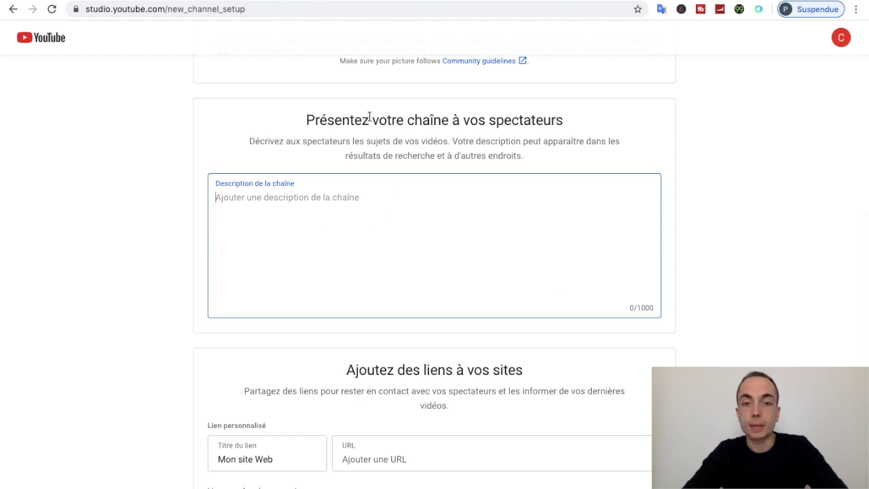
{"action": "left_click_drag", "start_coordinate": [370, 117], "coordinate": [541, 120]}
{"action": "left_click", "coordinate": [299, 224]}
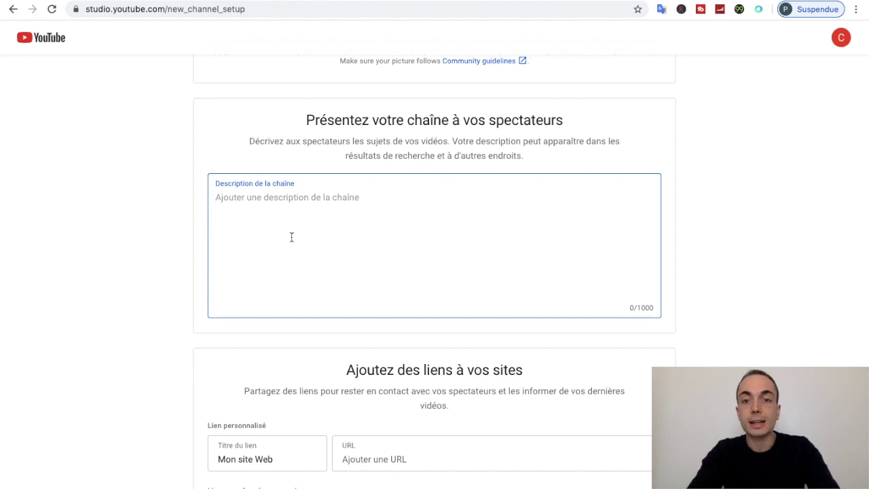
{"action": "key", "text": "super+v"}
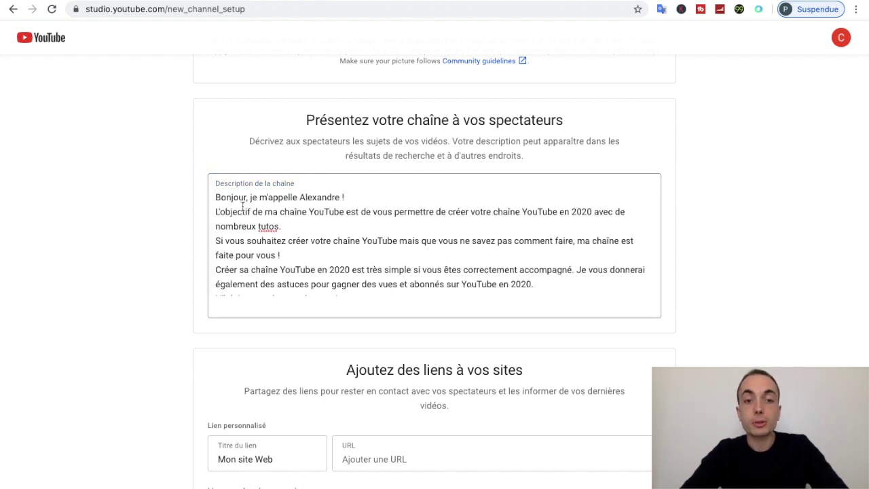
- Highlight the greeting, the channel-creation phrase, the tips sentence and the subscribe invitation
{"action": "left_click_drag", "start_coordinate": [247, 197], "coordinate": [340, 196]}
{"action": "left_click_drag", "start_coordinate": [265, 212], "coordinate": [446, 214]}
{"action": "left_click", "coordinate": [532, 211]}
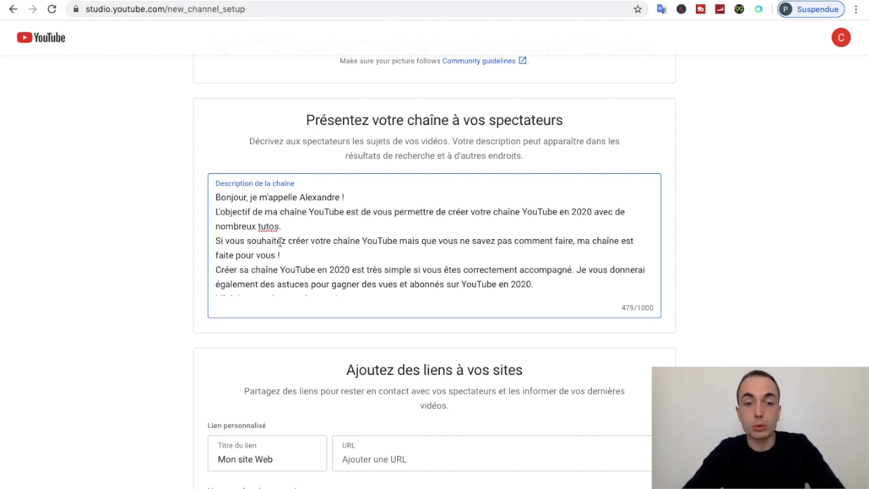
{"action": "left_click_drag", "start_coordinate": [247, 241], "coordinate": [344, 241]}
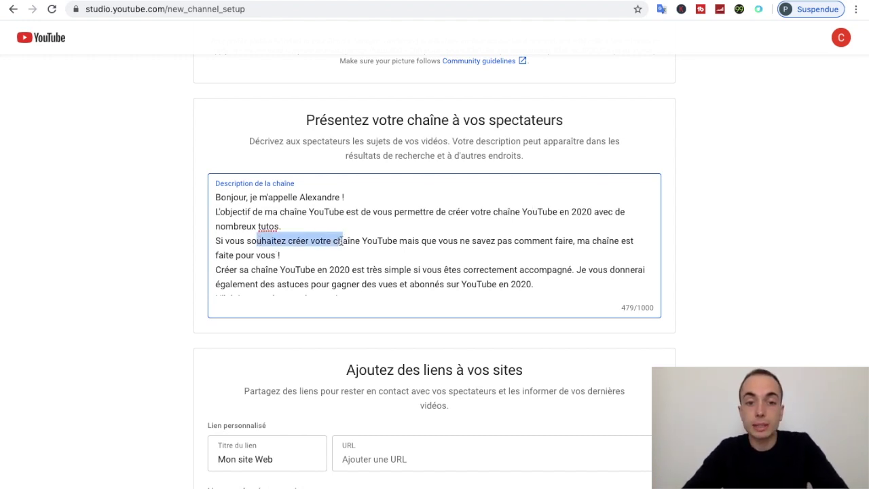
{"action": "left_click", "coordinate": [400, 241]}
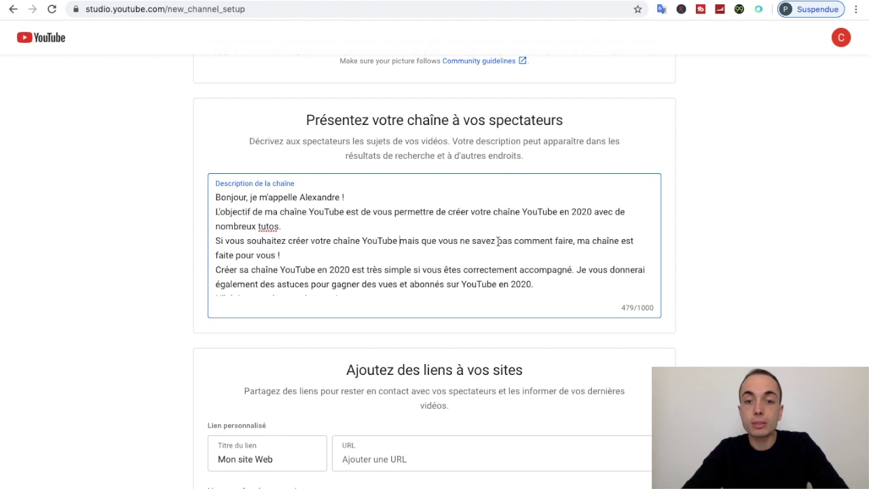
{"action": "scroll", "coordinate": [333, 284], "scroll_direction": "down", "scroll_amount": 1}
{"action": "left_click_drag", "start_coordinate": [268, 258], "coordinate": [581, 259]}
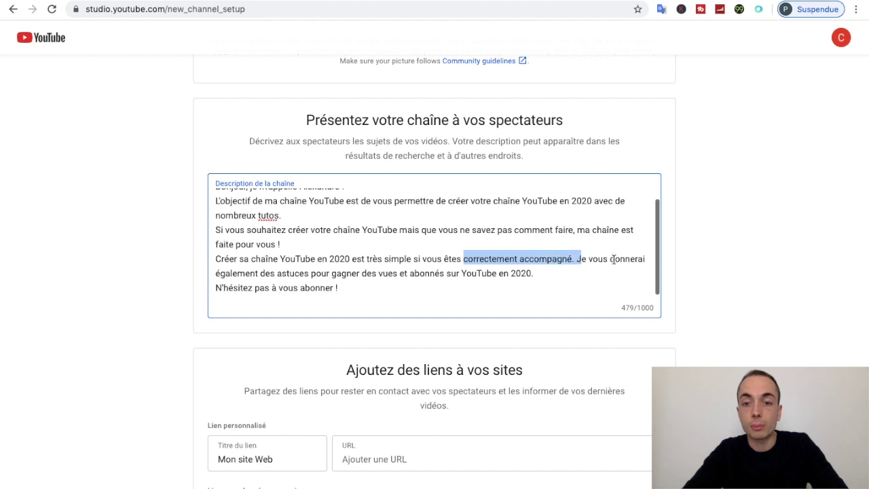
{"action": "left_click", "coordinate": [606, 259]}
{"action": "left_click_drag", "start_coordinate": [288, 273], "coordinate": [367, 277]}
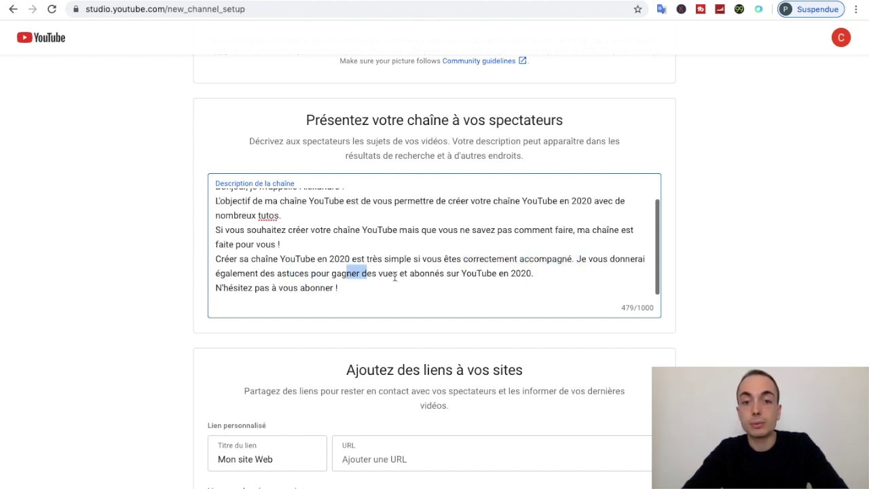
{"action": "left_click", "coordinate": [517, 273]}
{"action": "left_click_drag", "start_coordinate": [568, 259], "coordinate": [574, 259]}
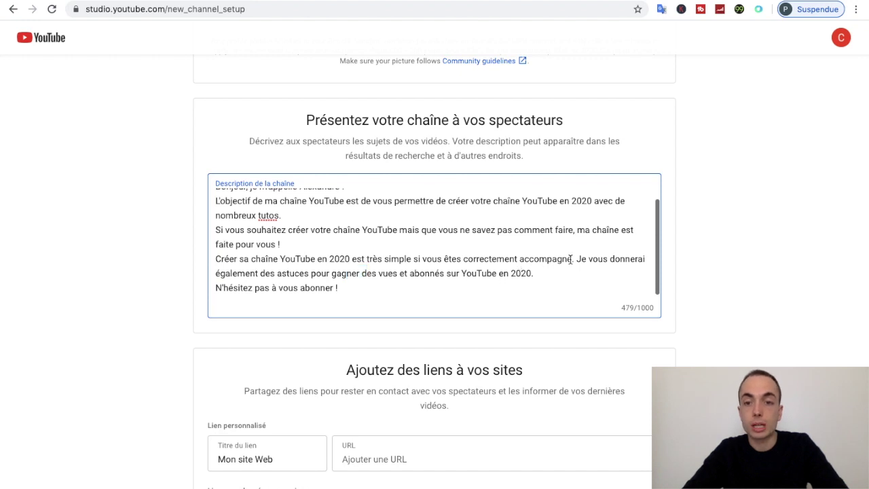
{"action": "left_click", "coordinate": [321, 273]}
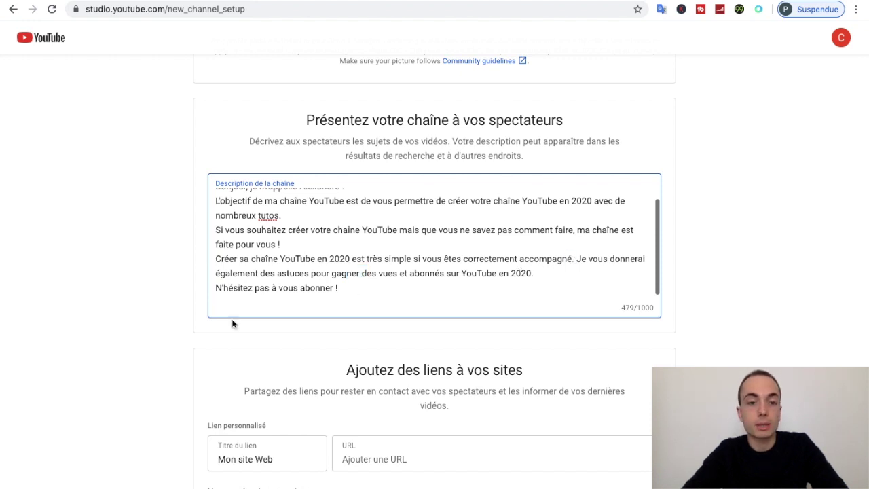
{"action": "left_click_drag", "start_coordinate": [271, 288], "coordinate": [335, 288]}
{"action": "left_click", "coordinate": [361, 288]}
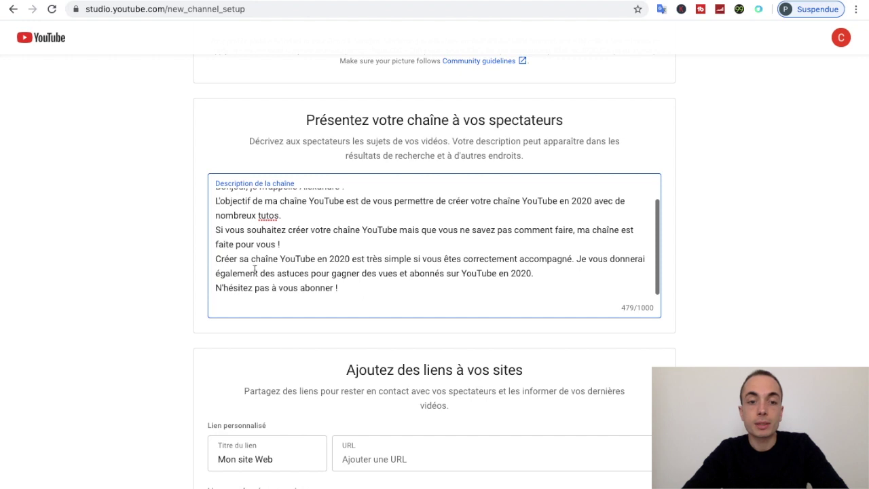
{"action": "scroll", "coordinate": [353, 289], "scroll_direction": "up", "scroll_amount": 1}
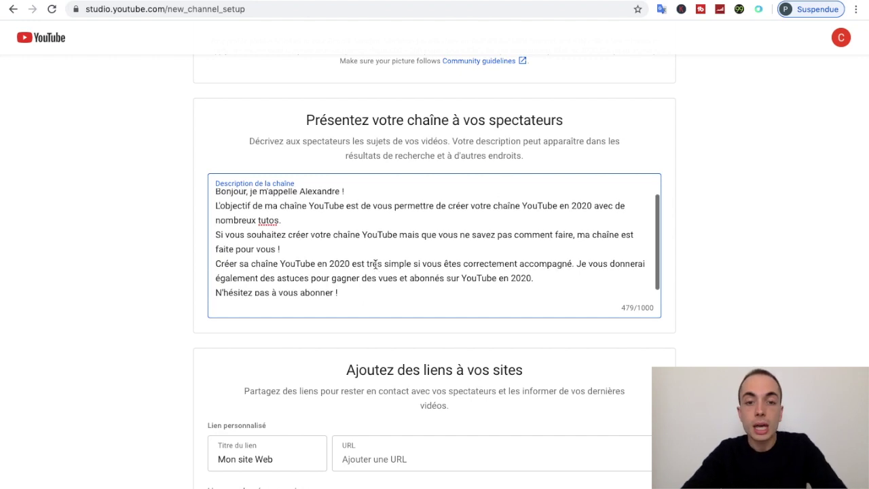
- Highlight the description's keyword phrases, such as 'votre chaîne YouTube en 2020'
{"action": "left_click", "coordinate": [727, 254]}
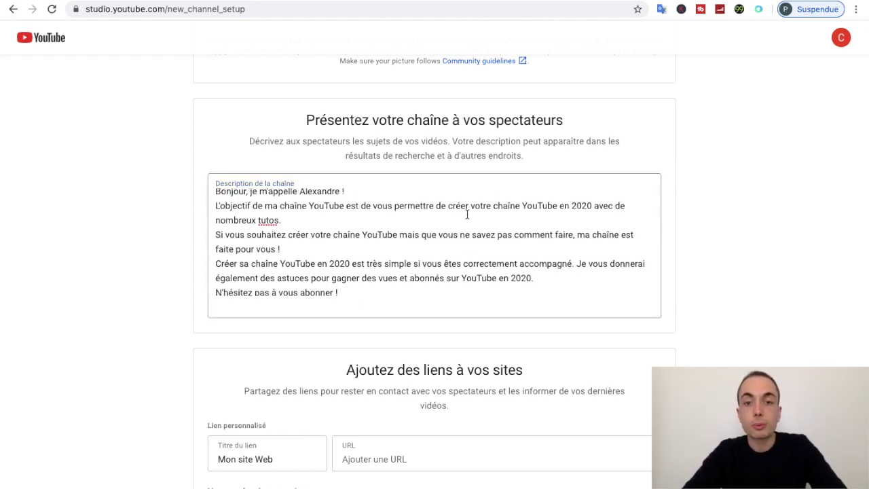
{"action": "left_click", "coordinate": [446, 209]}
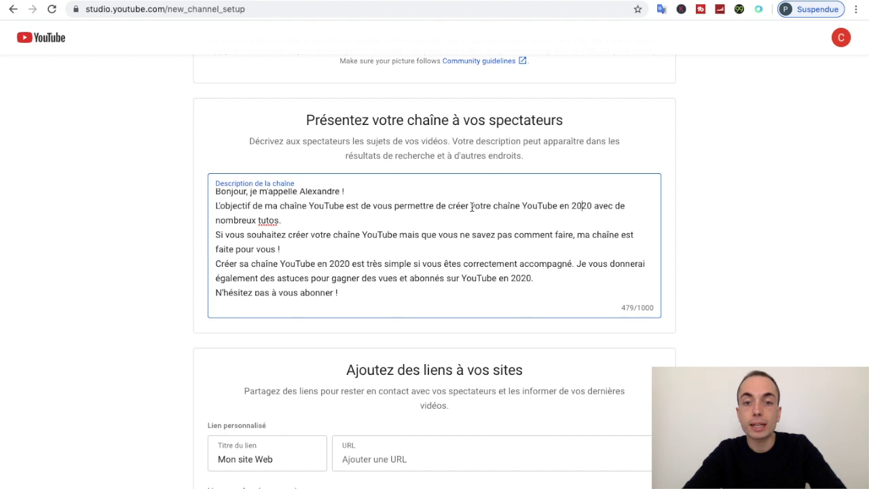
{"action": "left_click_drag", "start_coordinate": [471, 207], "coordinate": [594, 205]}
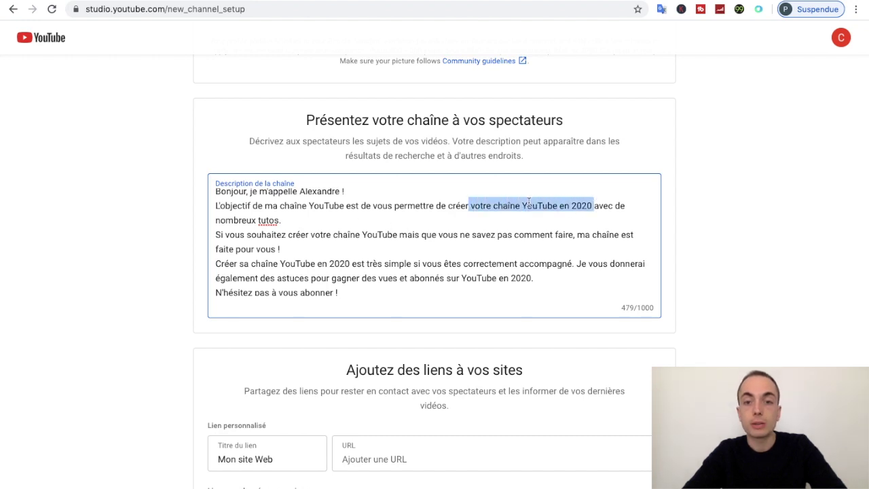
{"action": "left_click_drag", "start_coordinate": [287, 235], "coordinate": [385, 235]}
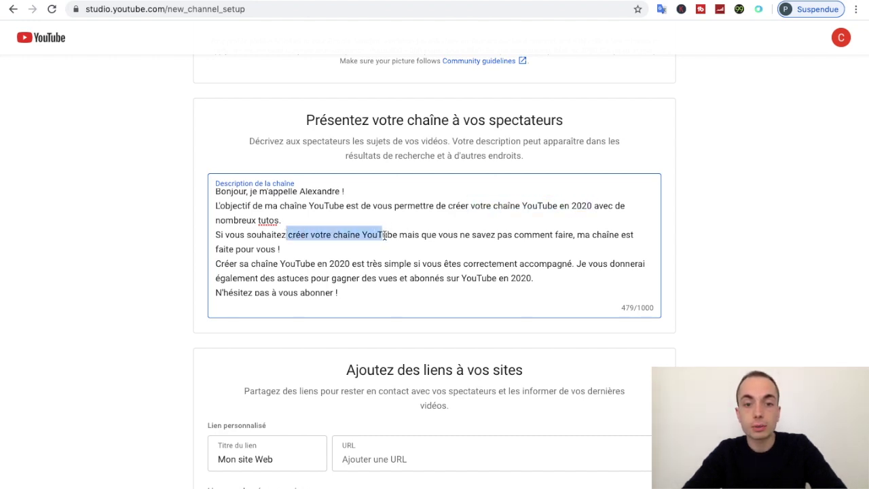
{"action": "left_click_drag", "start_coordinate": [225, 264], "coordinate": [350, 265]}
{"action": "left_click", "coordinate": [468, 275]}
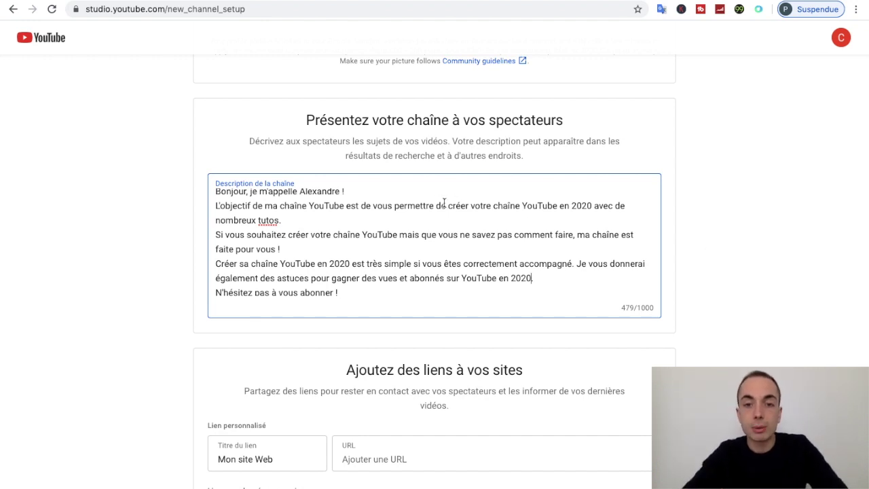
{"action": "left_click_drag", "start_coordinate": [450, 206], "coordinate": [566, 206]}
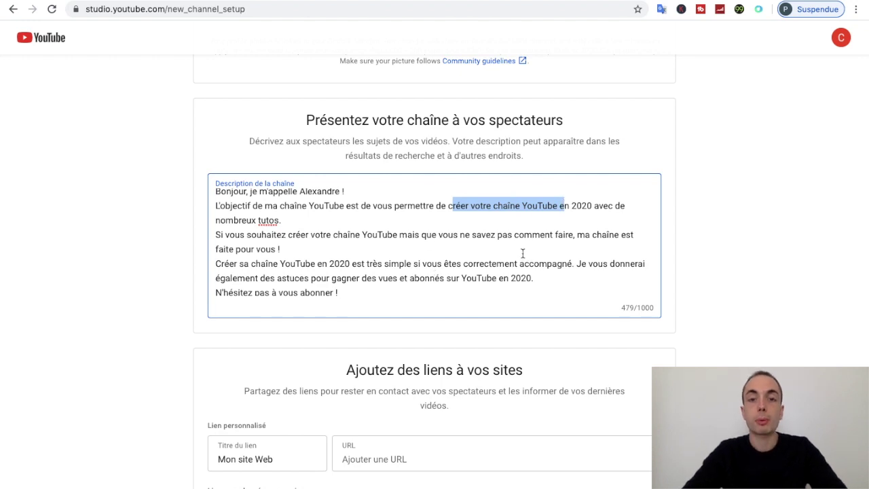
{"action": "left_click", "coordinate": [523, 254]}
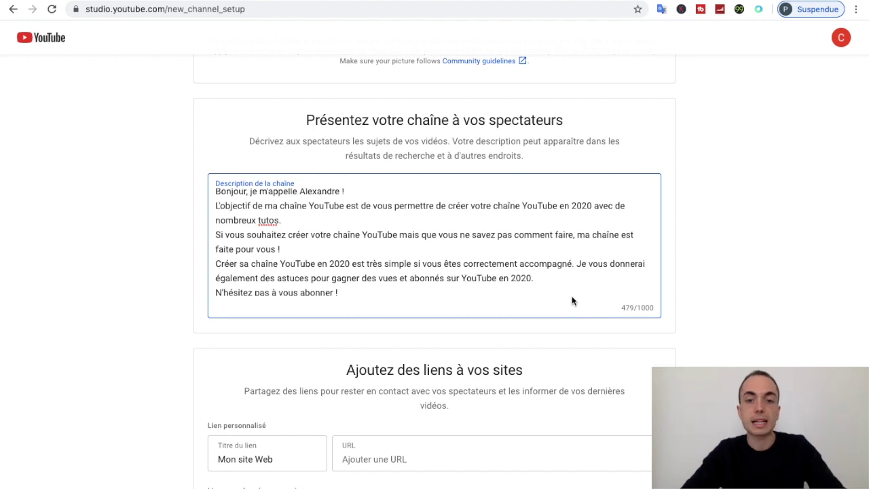
{"action": "scroll", "coordinate": [572, 301], "scroll_direction": "down", "scroll_amount": 5}
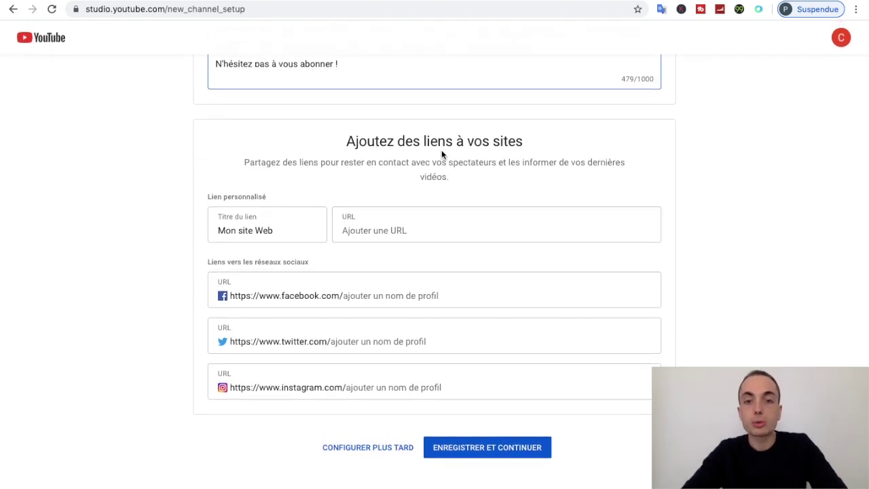
- Retitle the custom link 'Tutos YouTube' and save the channel setup
{"action": "left_click", "coordinate": [285, 231]}
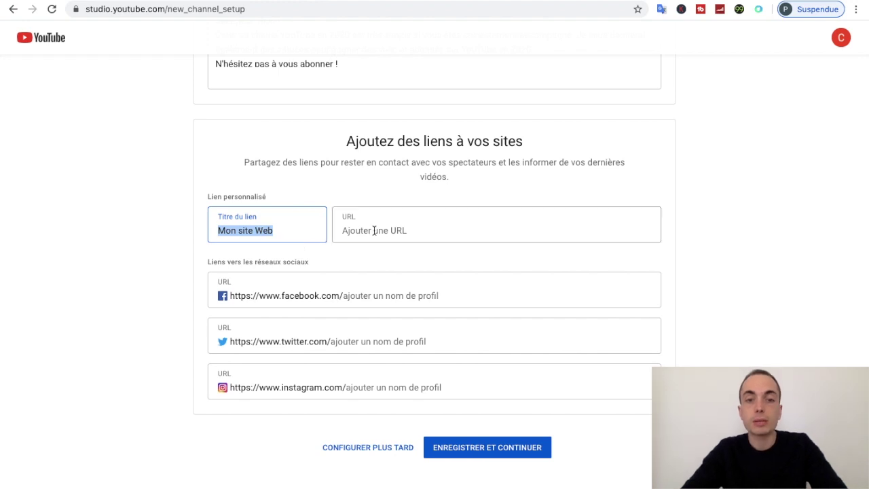
{"action": "left_click", "coordinate": [376, 231]}
{"action": "left_click", "coordinate": [301, 230]}
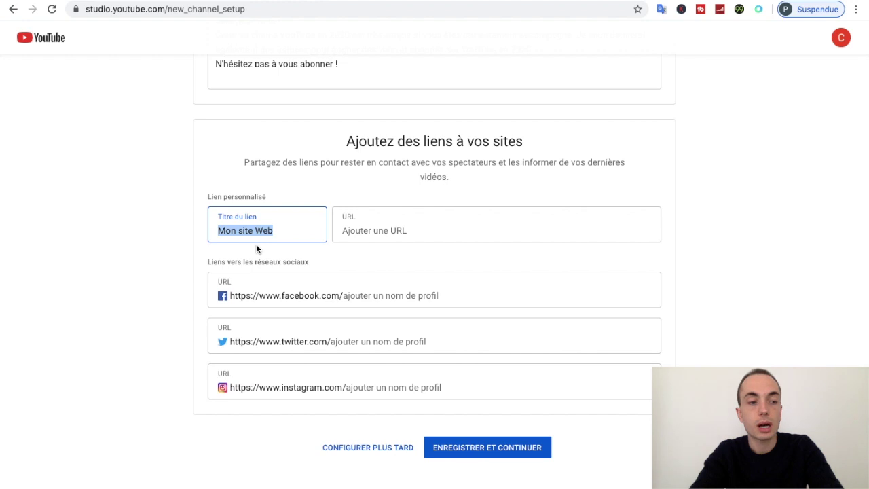
{"action": "type", "text": "Ebook offert"}
{"action": "left_click", "coordinate": [406, 236]}
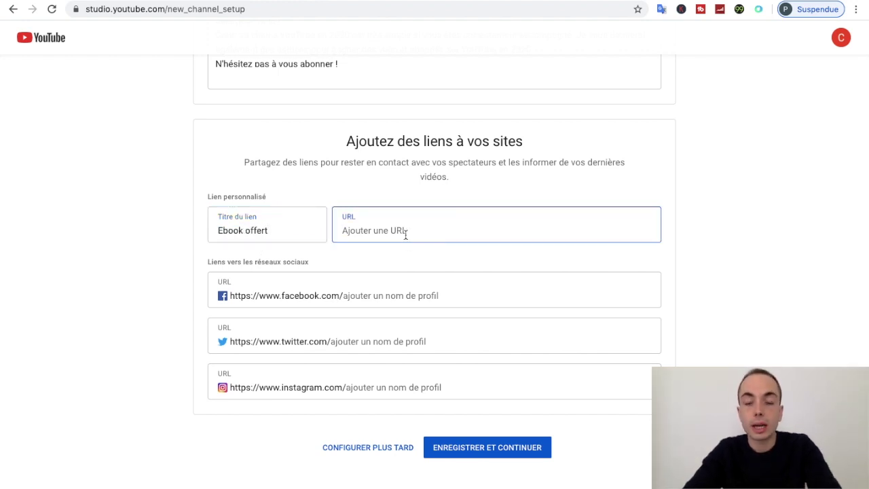
{"action": "left_click_drag", "start_coordinate": [287, 233], "coordinate": [200, 237]}
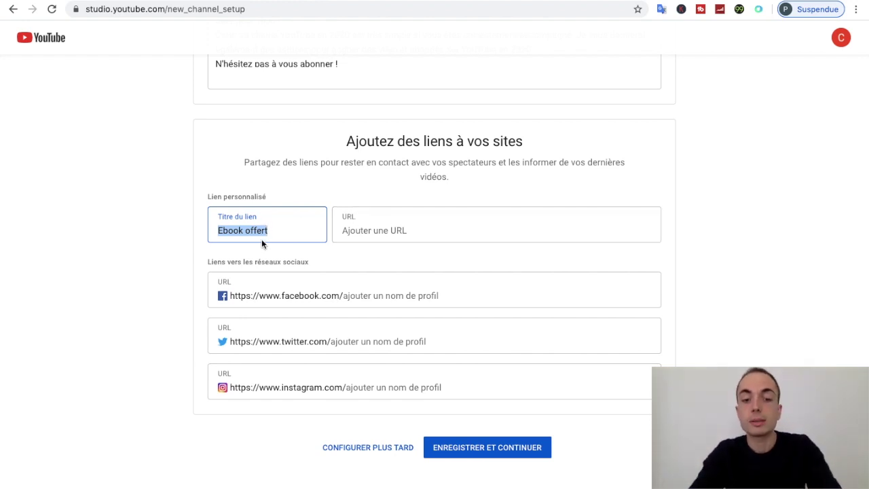
{"action": "type", "text": "Tutos YouTube"}
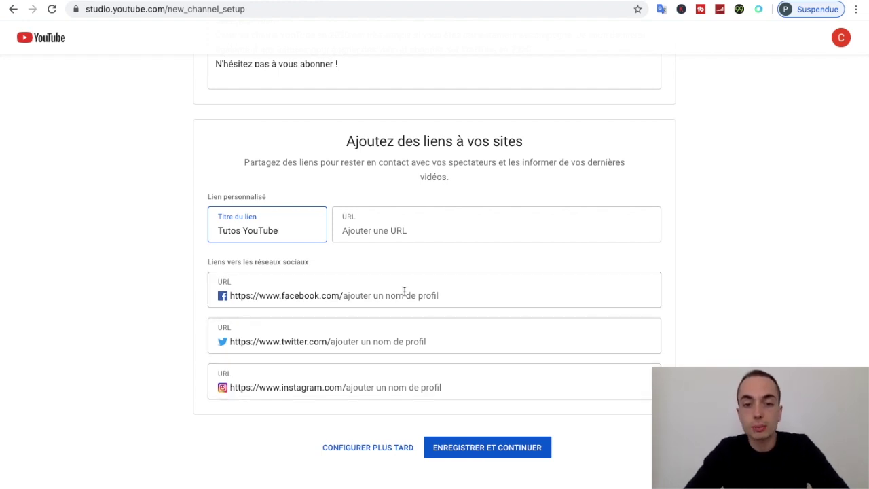
{"action": "left_click", "coordinate": [430, 299]}
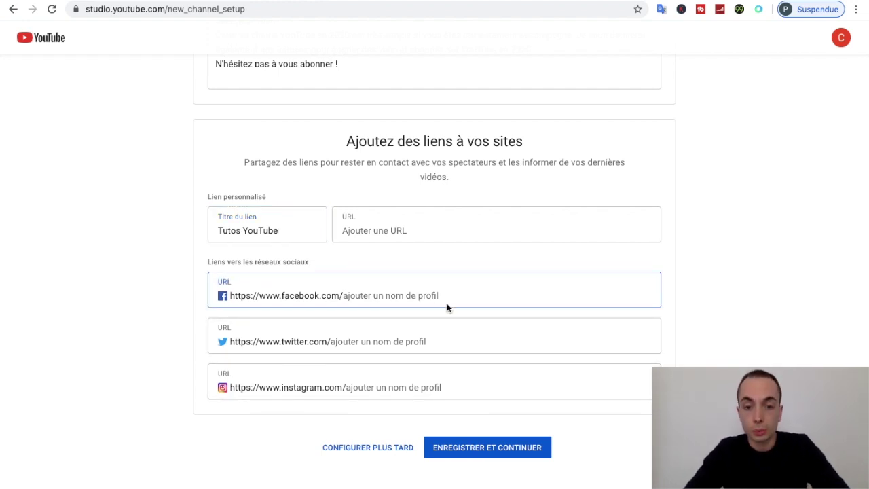
{"action": "left_click", "coordinate": [484, 448]}
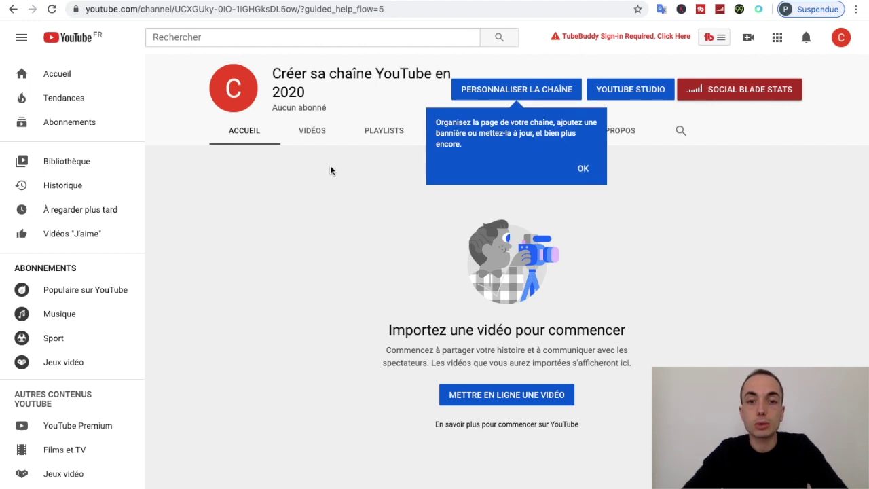
- Dismiss the customization tip and review the empty channel title and upload prompt
{"action": "left_click", "coordinate": [592, 170]}
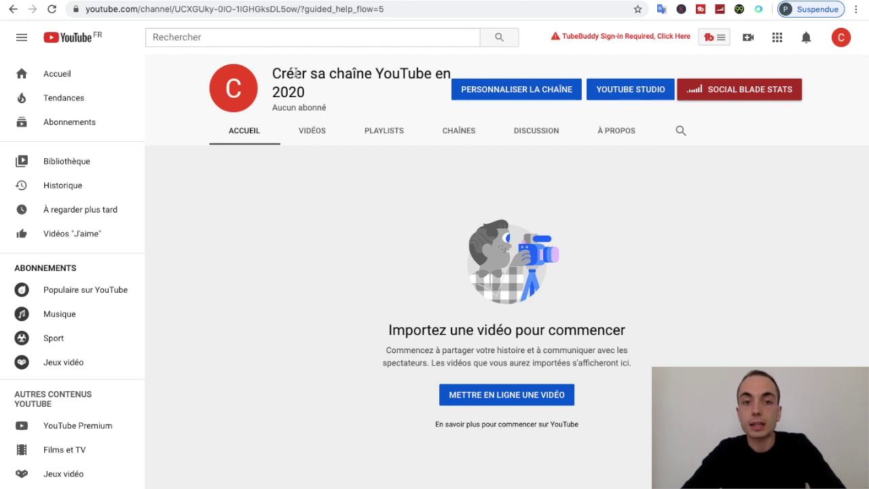
{"action": "left_click_drag", "start_coordinate": [288, 73], "coordinate": [333, 97]}
{"action": "left_click", "coordinate": [330, 213]}
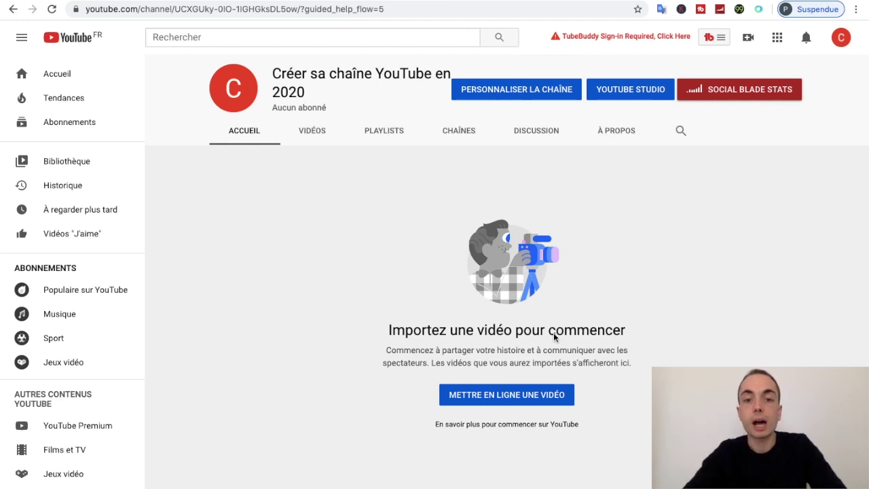
{"action": "left_click_drag", "start_coordinate": [492, 332], "coordinate": [618, 336]}
{"action": "left_click", "coordinate": [671, 302]}
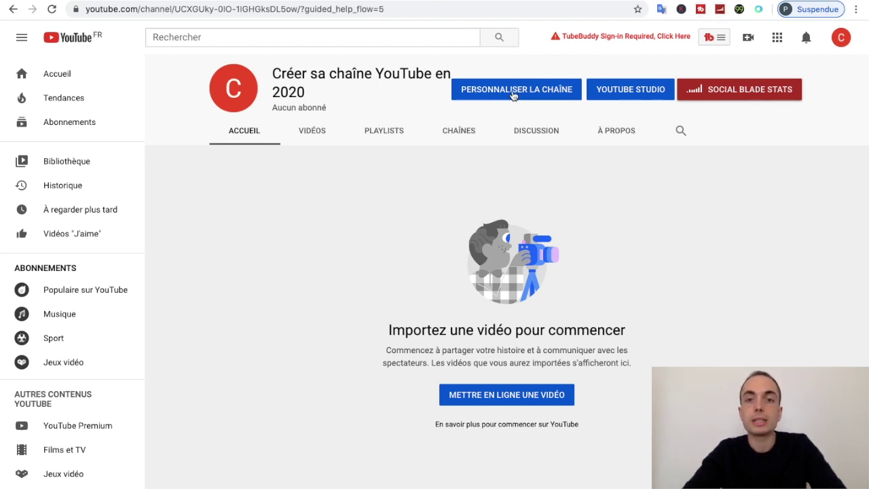
- Switch to the home page editing view and add a new section
{"action": "left_click", "coordinate": [547, 89]}
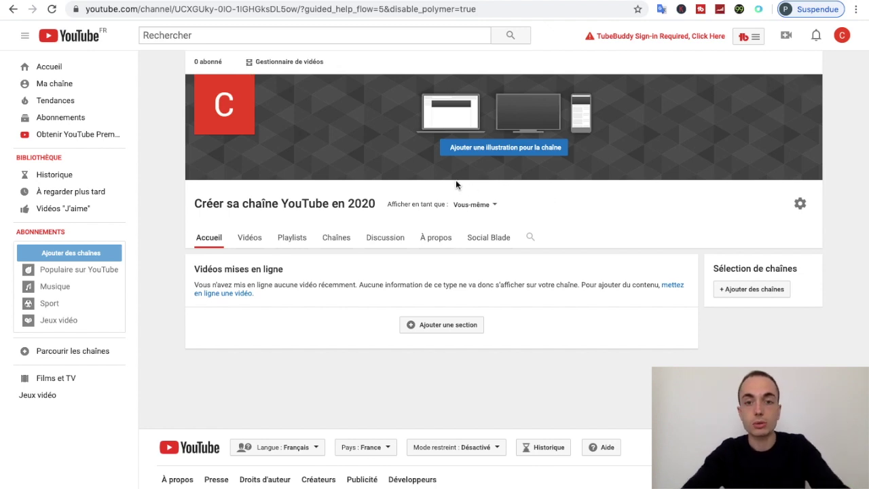
{"action": "mouse_move", "coordinate": [407, 487]}
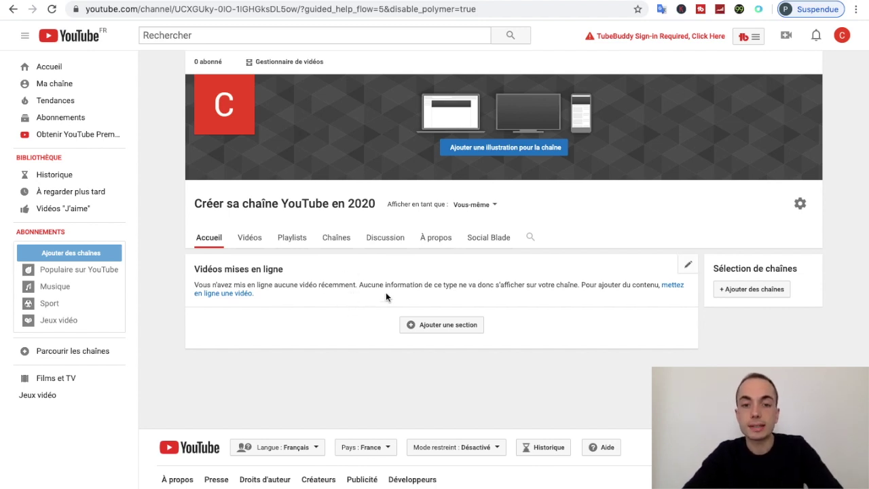
{"action": "left_click", "coordinate": [453, 327]}
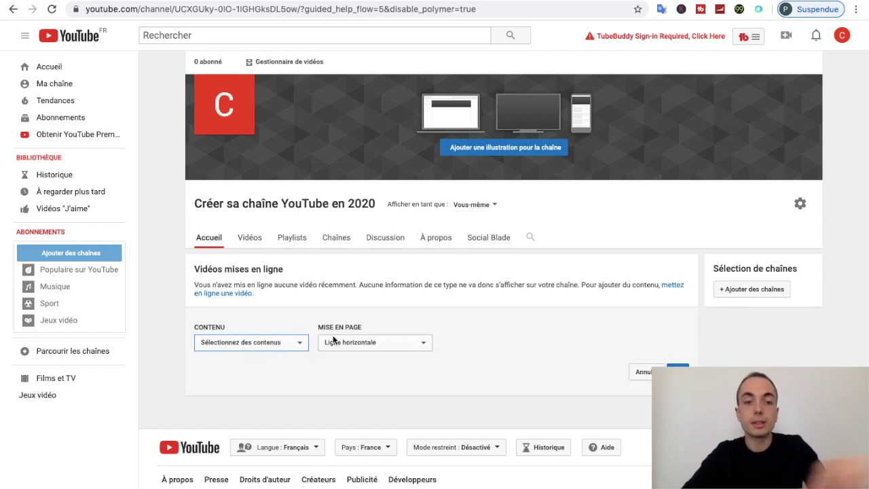
- Set the new section's content to Vidéos publiées and review its layout options
{"action": "left_click", "coordinate": [254, 343]}
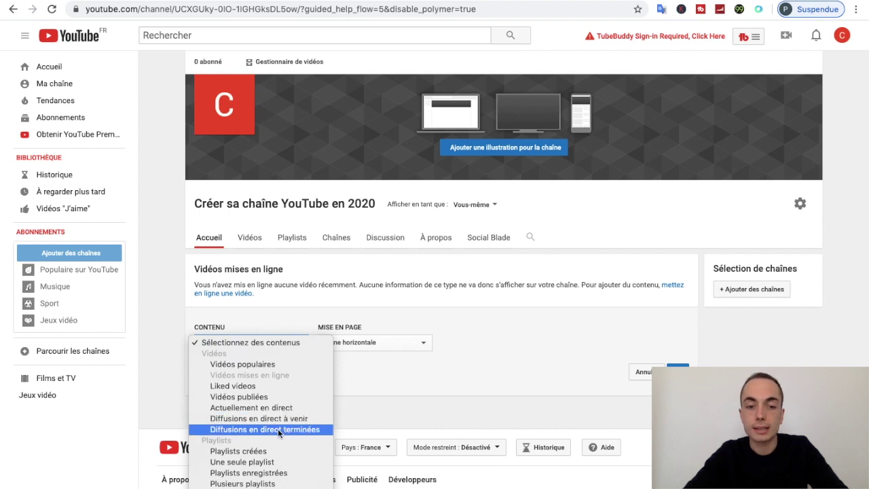
{"action": "scroll", "coordinate": [268, 462], "scroll_direction": "down", "scroll_amount": 2}
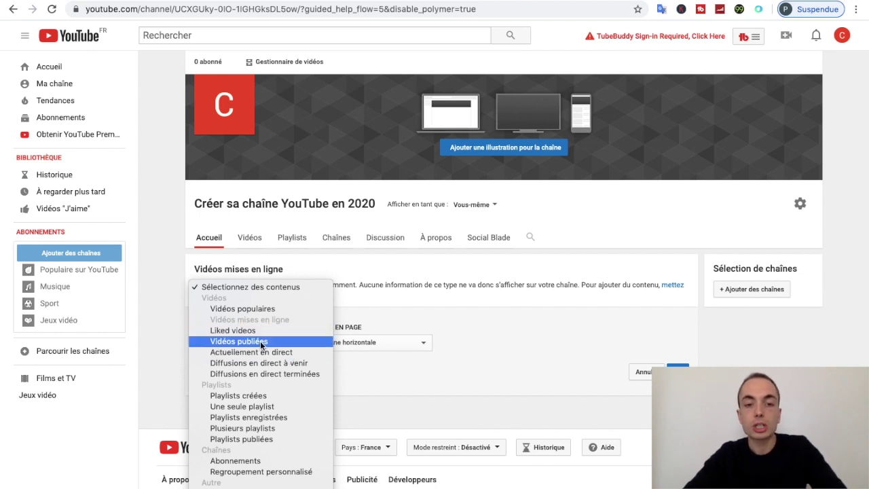
{"action": "left_click", "coordinate": [233, 346]}
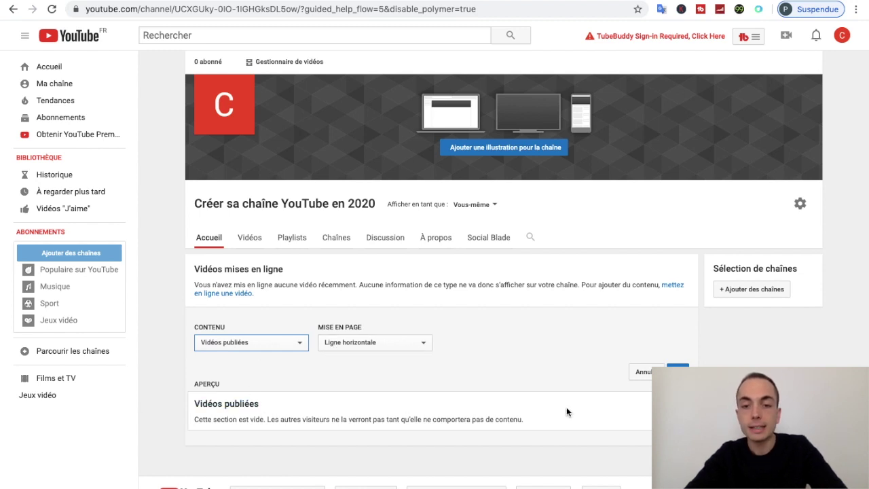
{"action": "left_click", "coordinate": [337, 342]}
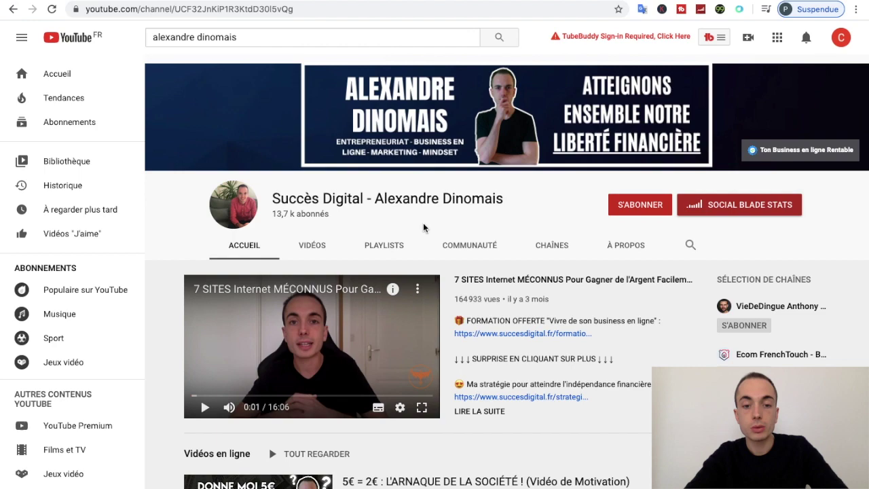
- Browse an example channel's home sections, then try Liste verticale and keep Ligne horizontale
{"action": "scroll", "coordinate": [426, 228], "scroll_direction": "down", "scroll_amount": 3}
{"action": "scroll", "coordinate": [415, 310], "scroll_direction": "down", "scroll_amount": 2}
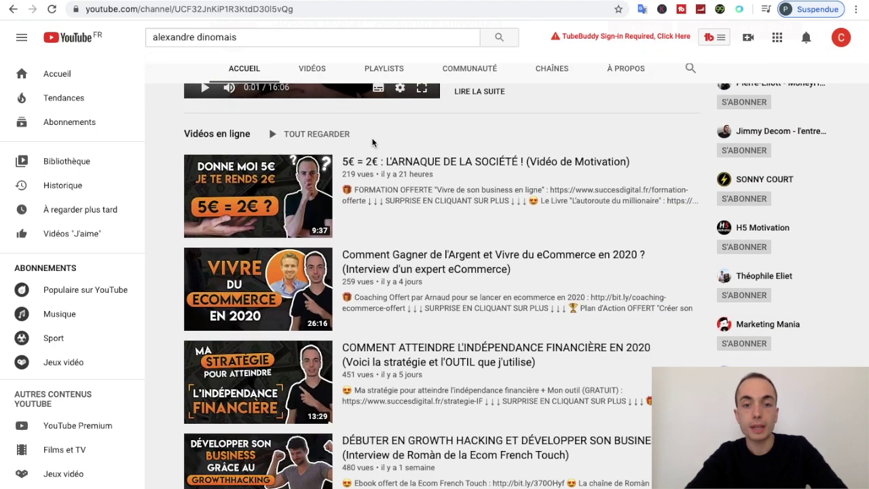
{"action": "scroll", "coordinate": [406, 263], "scroll_direction": "down", "scroll_amount": 3}
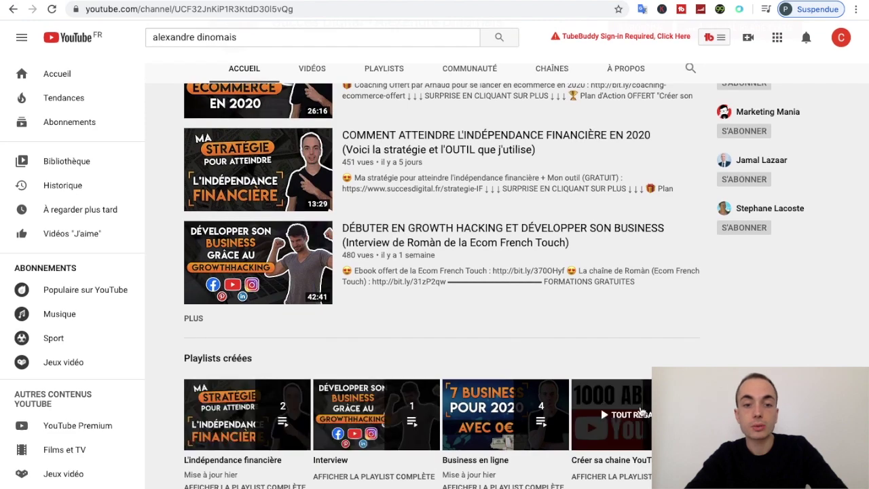
{"action": "scroll", "coordinate": [438, 330], "scroll_direction": "up", "scroll_amount": 4}
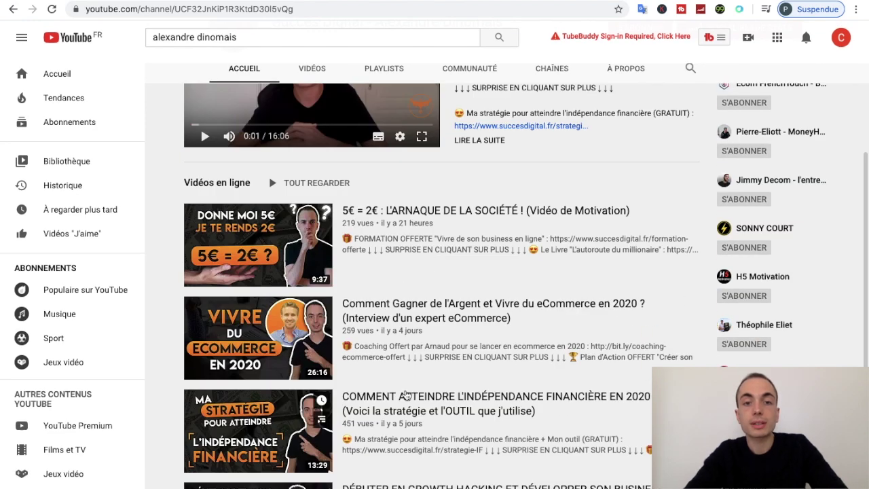
{"action": "scroll", "coordinate": [422, 273], "scroll_direction": "up", "scroll_amount": 4}
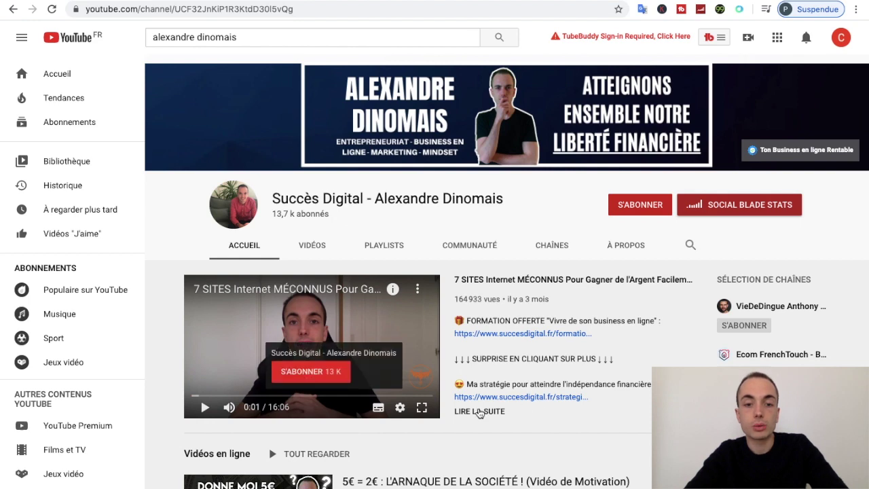
{"action": "scroll", "coordinate": [475, 412], "scroll_direction": "down", "scroll_amount": 3}
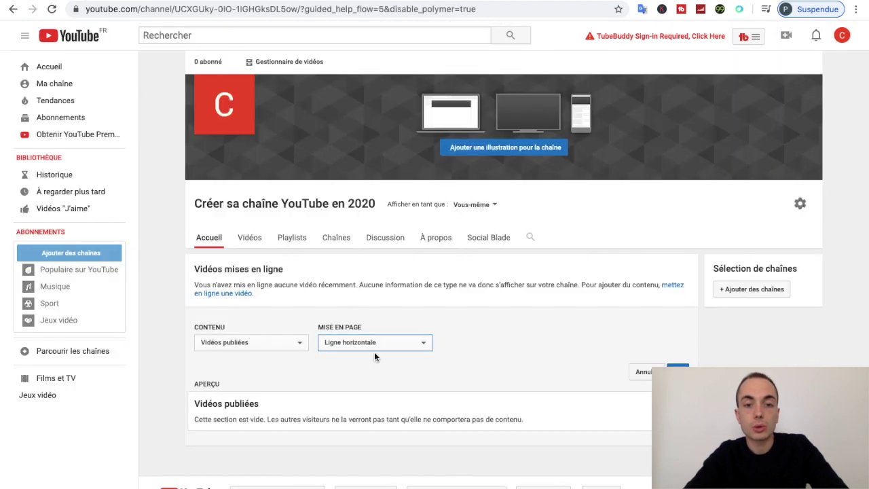
{"action": "left_click", "coordinate": [374, 342]}
{"action": "left_click", "coordinate": [375, 353]}
{"action": "left_click", "coordinate": [373, 342]}
{"action": "key", "text": "Escape"}
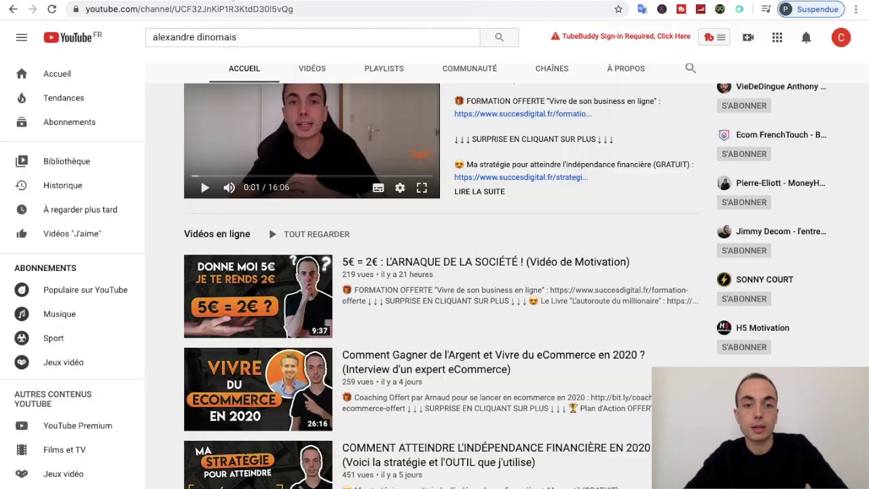
{"action": "scroll", "coordinate": [307, 450], "scroll_direction": "down", "scroll_amount": 2}
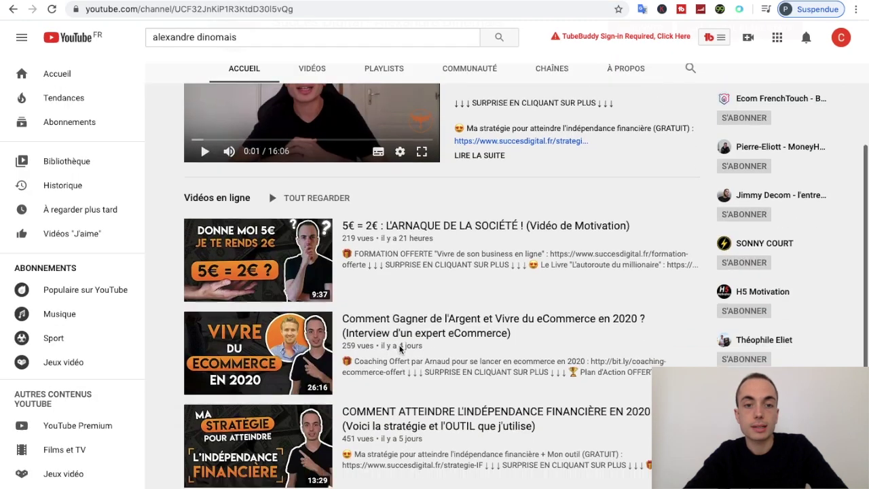
{"action": "scroll", "coordinate": [307, 450], "scroll_direction": "down", "scroll_amount": 3}
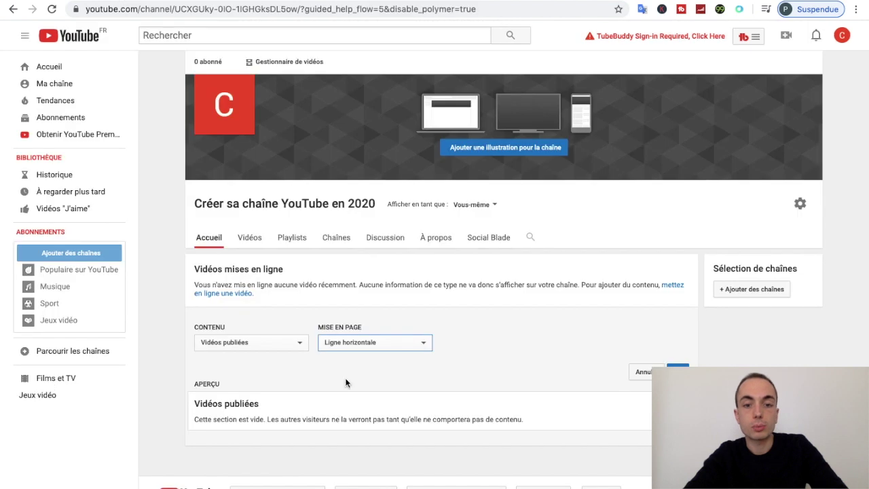
- Lay out the Vidéos publiées section as a vertical list and save it
{"action": "left_click", "coordinate": [356, 341]}
{"action": "left_click", "coordinate": [358, 355]}
{"action": "left_click", "coordinate": [678, 372]}
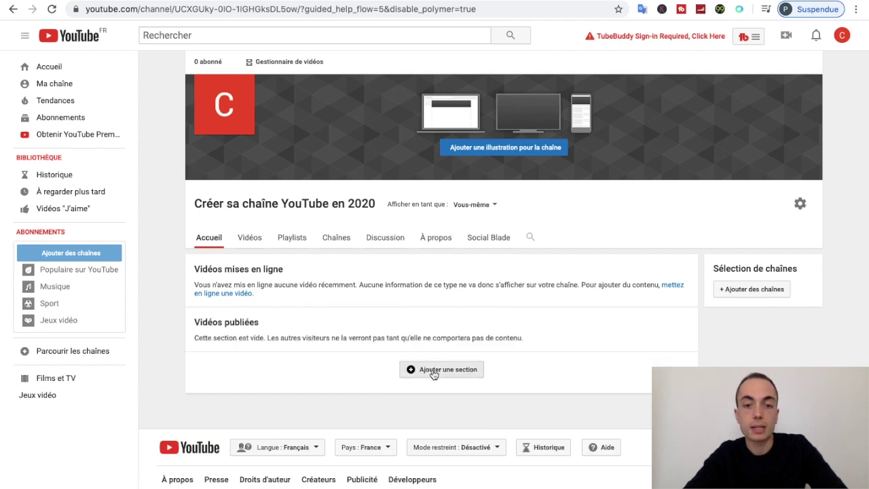
- Add a second home section showing Playlists créées as a horizontal row
{"action": "left_click", "coordinate": [433, 371]}
{"action": "left_click", "coordinate": [287, 389]}
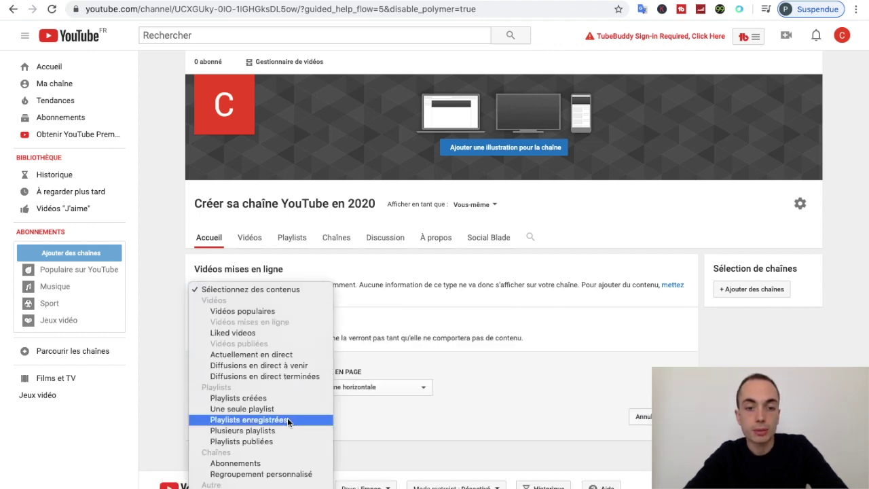
{"action": "left_click", "coordinate": [291, 396]}
{"action": "left_click", "coordinate": [337, 388]}
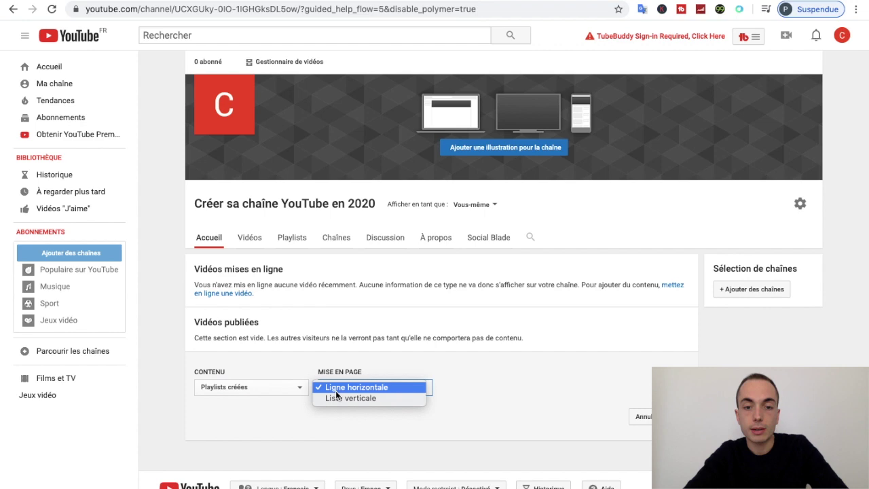
{"action": "left_click", "coordinate": [477, 395]}
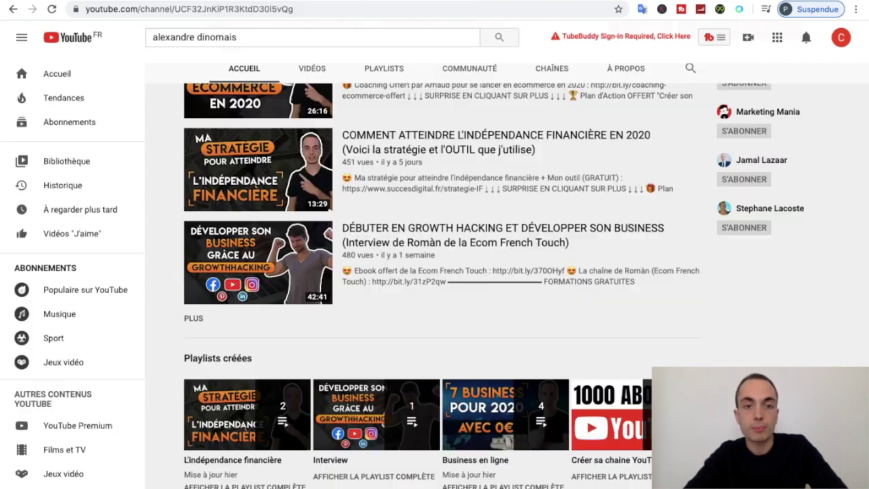
{"action": "scroll", "coordinate": [326, 219], "scroll_direction": "up", "scroll_amount": 3}
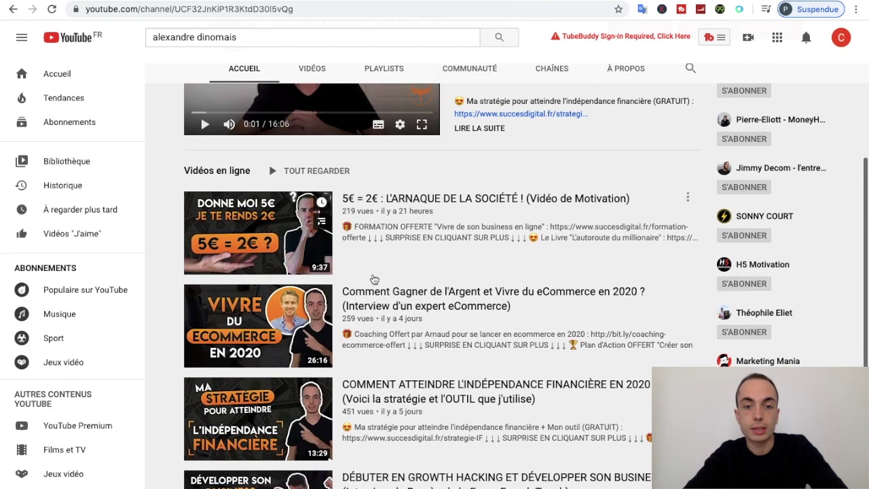
- Page through the example channel's Playlists créées row and open one of its playlists
{"action": "scroll", "coordinate": [393, 289], "scroll_direction": "down", "scroll_amount": 4}
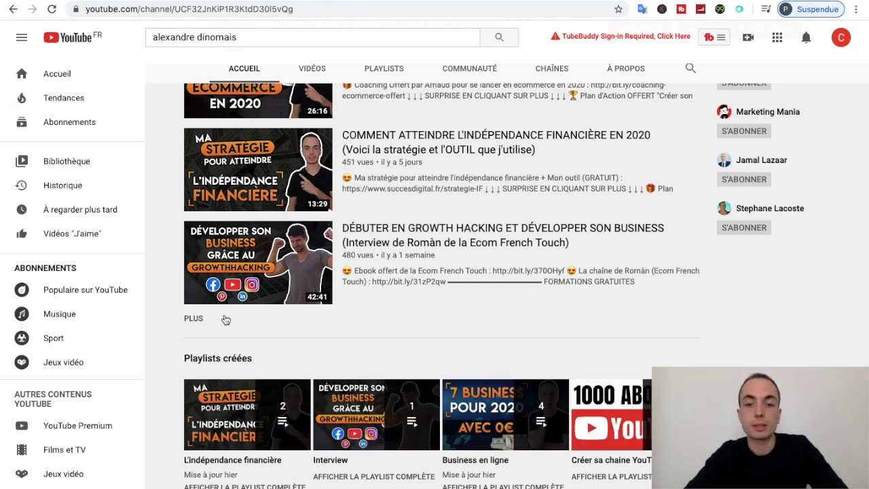
{"action": "left_click", "coordinate": [692, 414]}
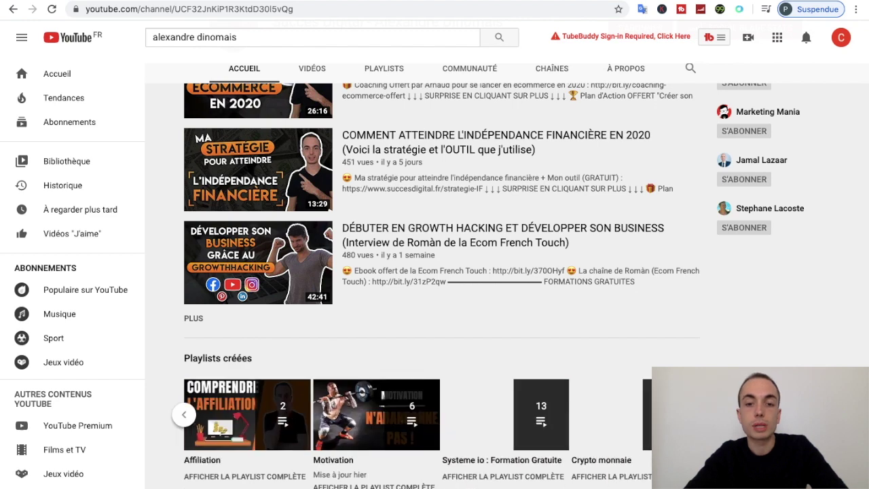
{"action": "left_click", "coordinate": [692, 414]}
{"action": "left_click", "coordinate": [611, 414]}
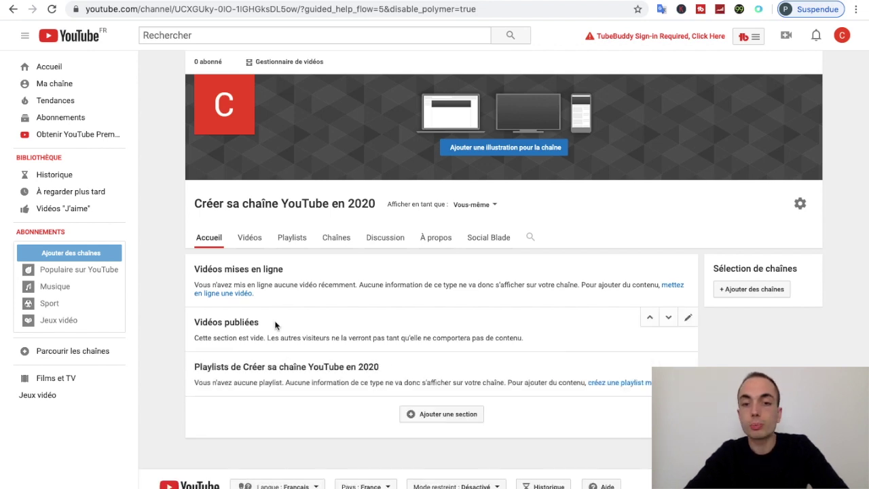
- Start a third home section, look at its content choices, then cancel it
{"action": "left_click", "coordinate": [440, 414]}
{"action": "left_click", "coordinate": [300, 434]}
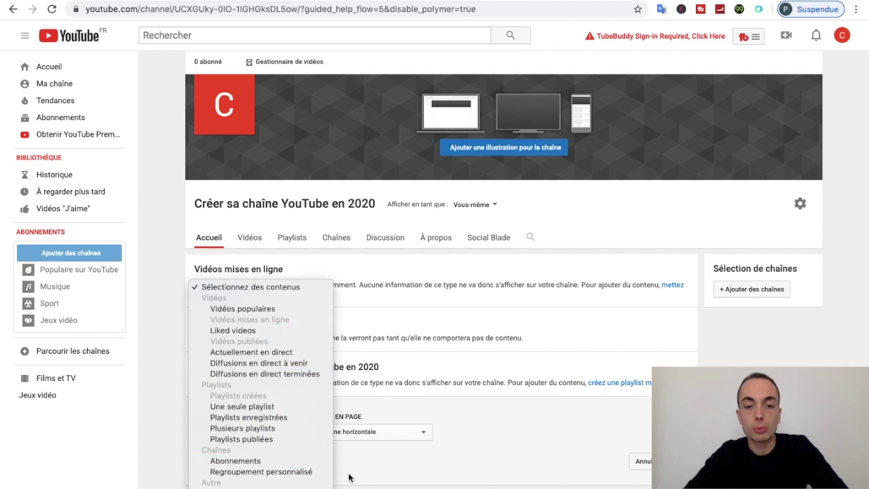
{"action": "left_click", "coordinate": [493, 449]}
{"action": "scroll", "coordinate": [619, 446], "scroll_direction": "down", "scroll_amount": 3}
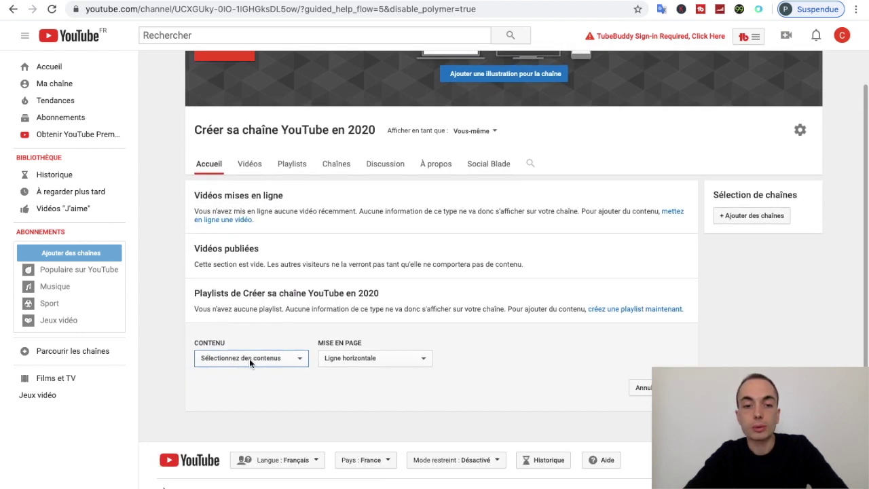
{"action": "left_click", "coordinate": [249, 359]}
{"action": "left_click", "coordinate": [636, 408]}
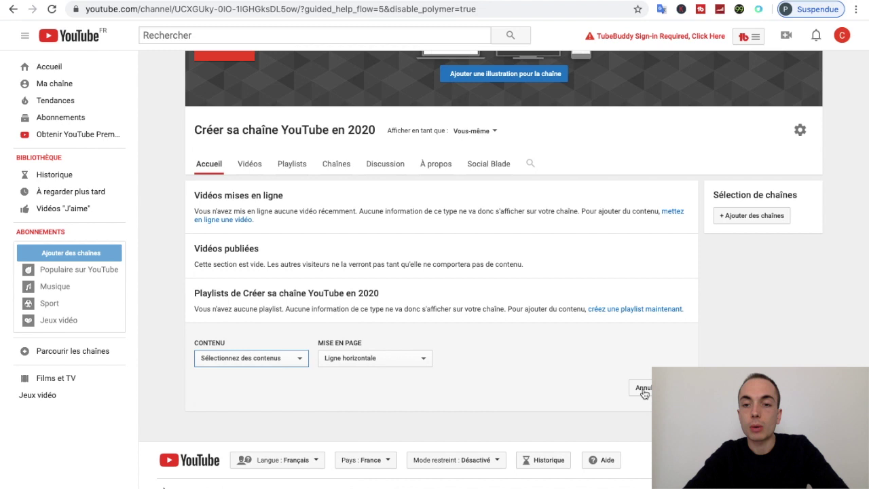
{"action": "left_click", "coordinate": [642, 389]}
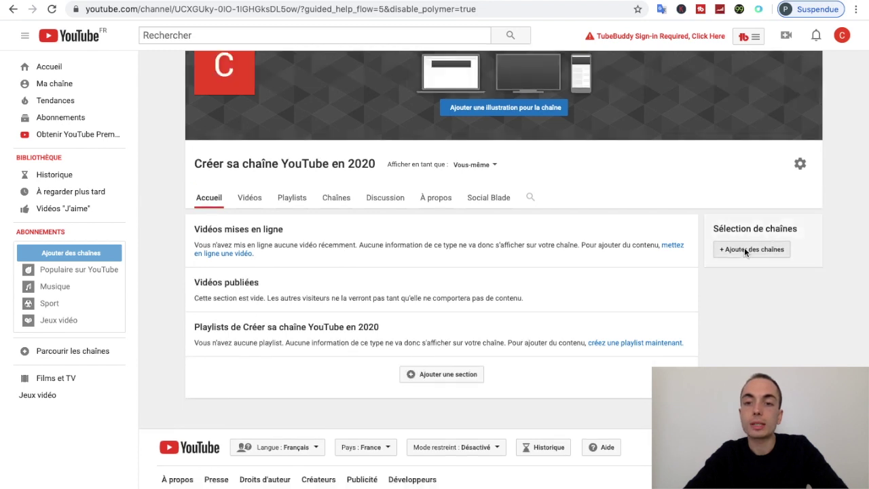
- Bring up the add-channels window for the Sélection de chaînes section
{"action": "left_click", "coordinate": [745, 250]}
{"action": "left_click", "coordinate": [224, 145]}
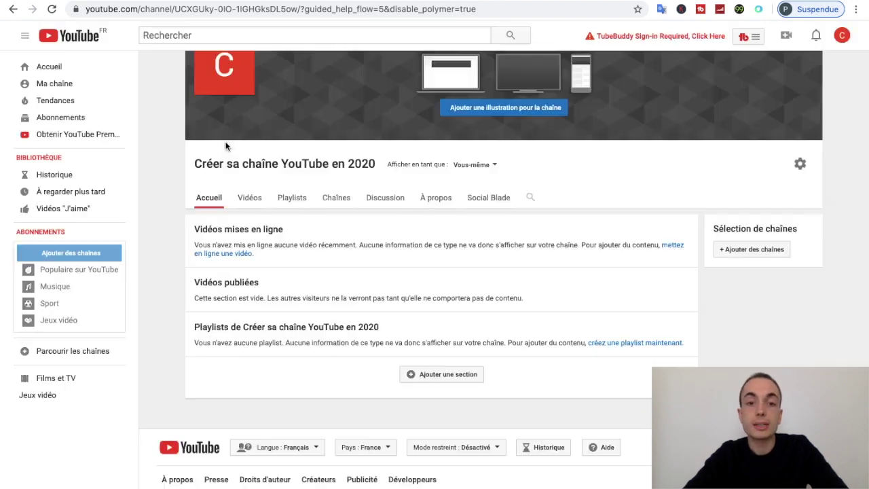
{"action": "left_click", "coordinate": [752, 249]}
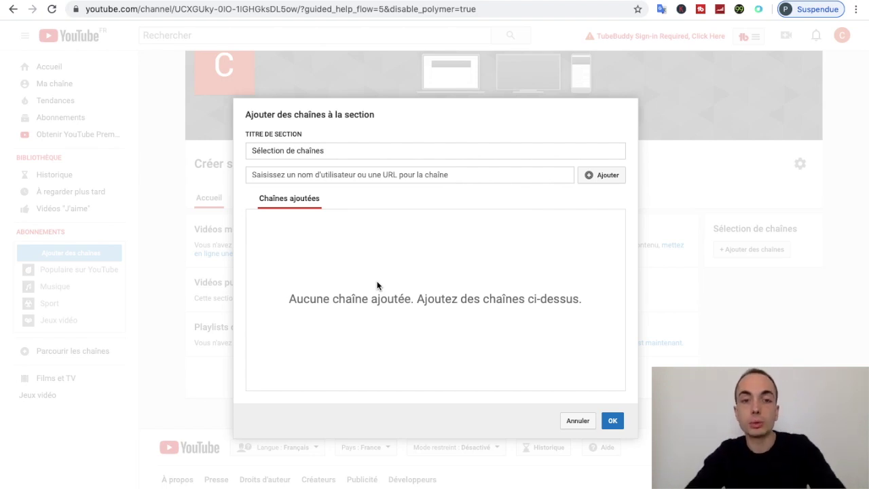
- Rename the featured-channels section to 'Mes chaînes préférées'
{"action": "left_click_drag", "start_coordinate": [334, 151], "coordinate": [248, 136]}
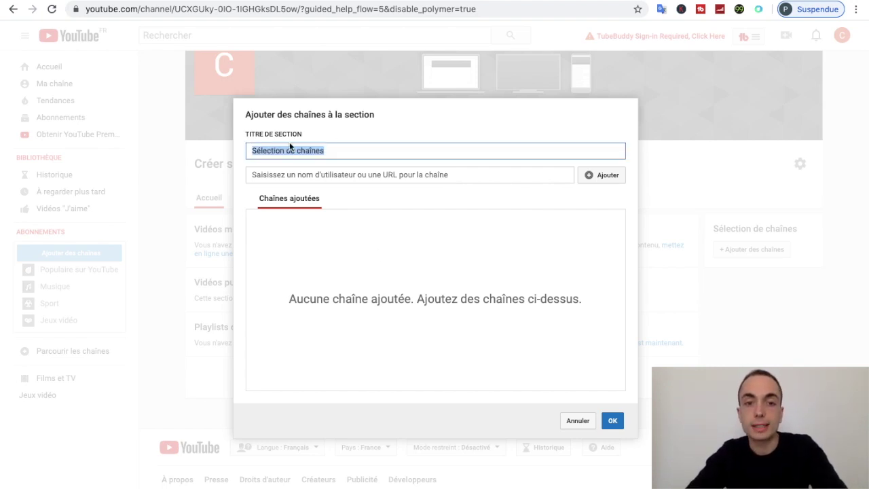
{"action": "left_click", "coordinate": [576, 422]}
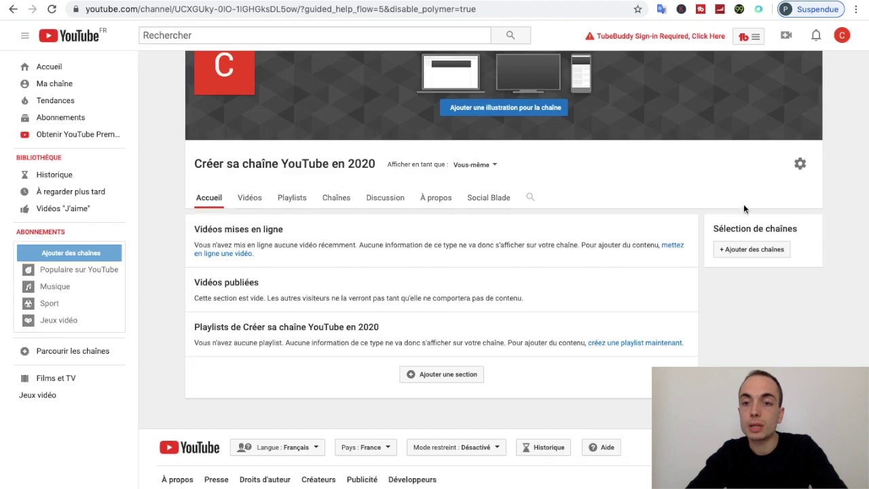
{"action": "left_click", "coordinate": [744, 253]}
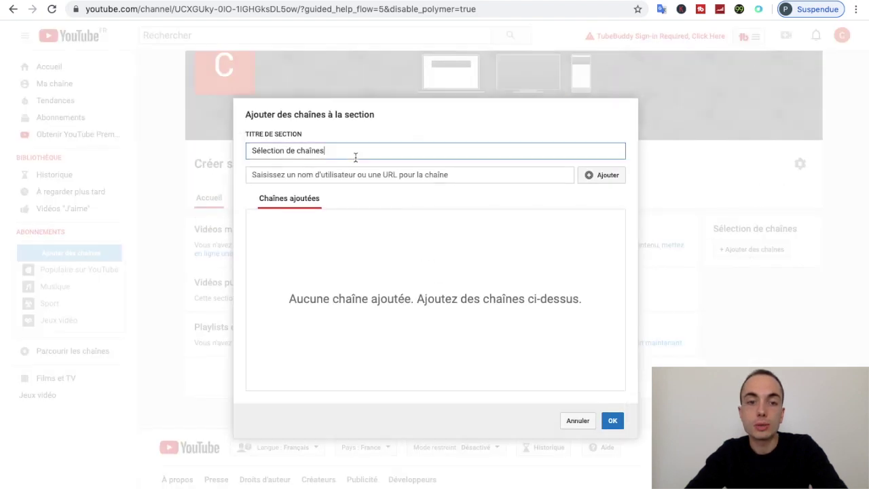
{"action": "triple_click", "coordinate": [355, 157]}
{"action": "type", "text": "Mes cha"}
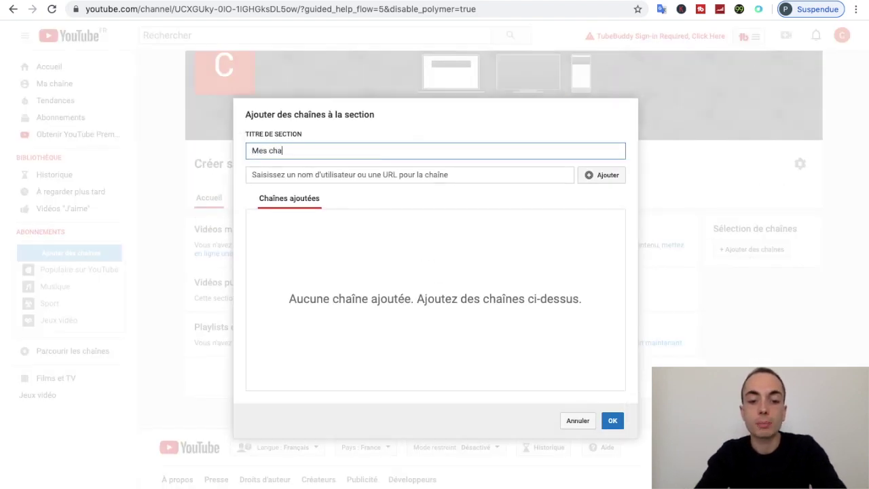
{"action": "type", "text": "înes préférées"}
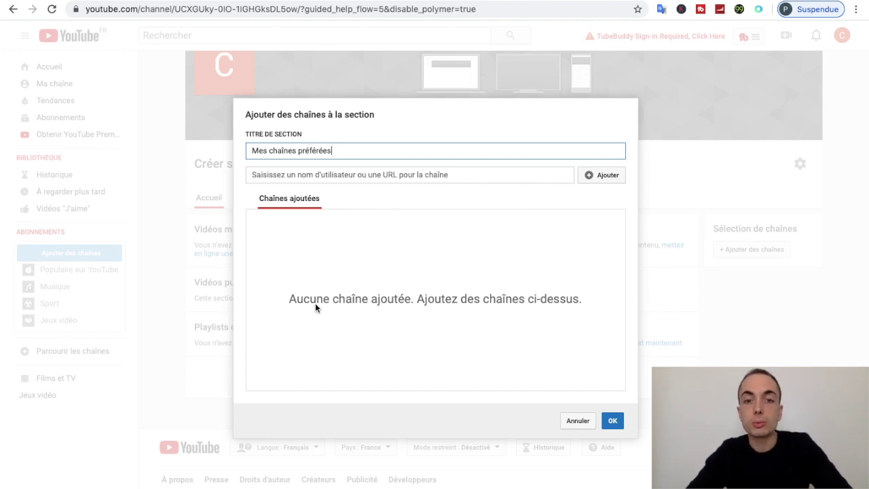
- Try adding a channel by typing the creator's name, then open a new browser tab
{"action": "left_click", "coordinate": [429, 174]}
{"action": "type", "text": "Alexandre dinomais"}
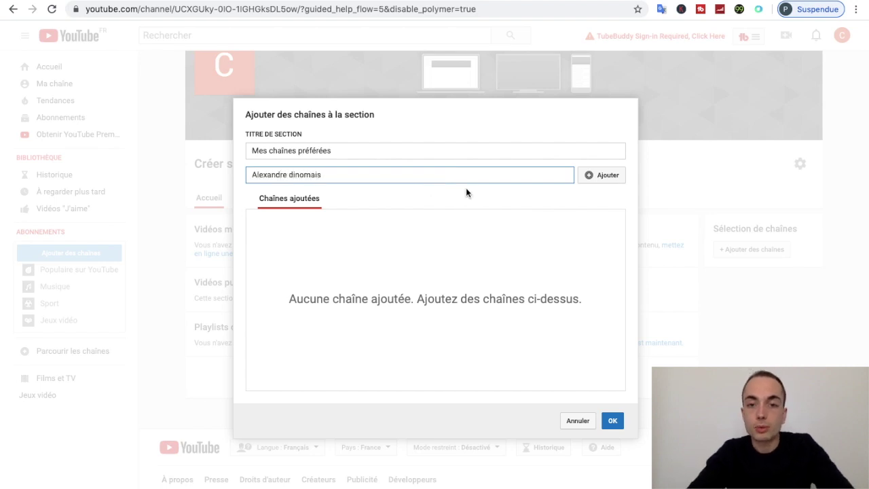
{"action": "left_click", "coordinate": [601, 175]}
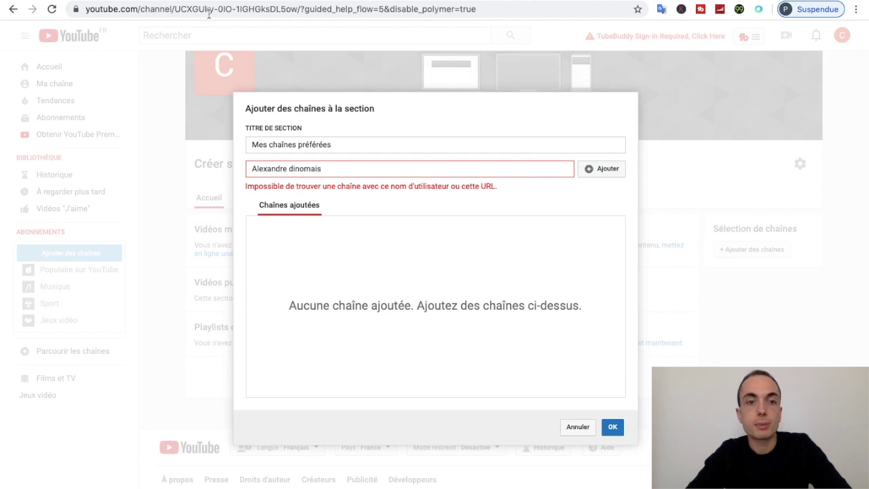
{"action": "key", "text": "super+t"}
- Go to youtube.com, search for the creator by name and open his channel page
{"action": "type", "text": "you"}
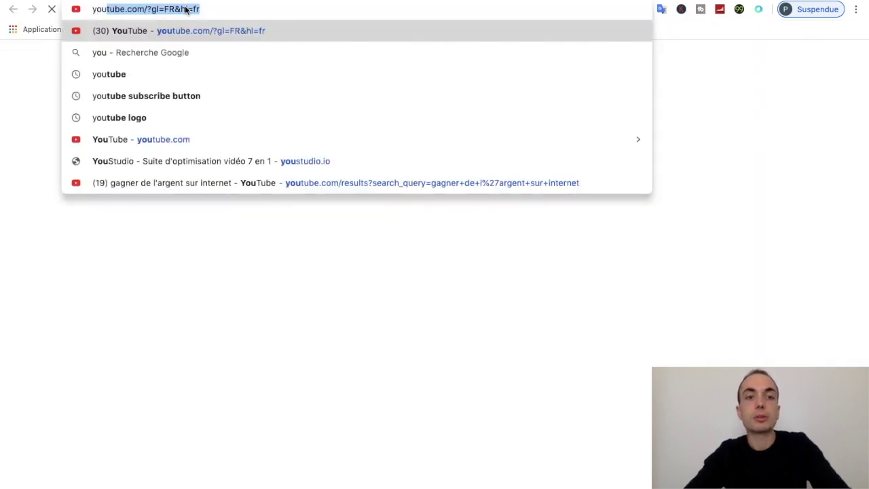
{"action": "key", "text": "Return"}
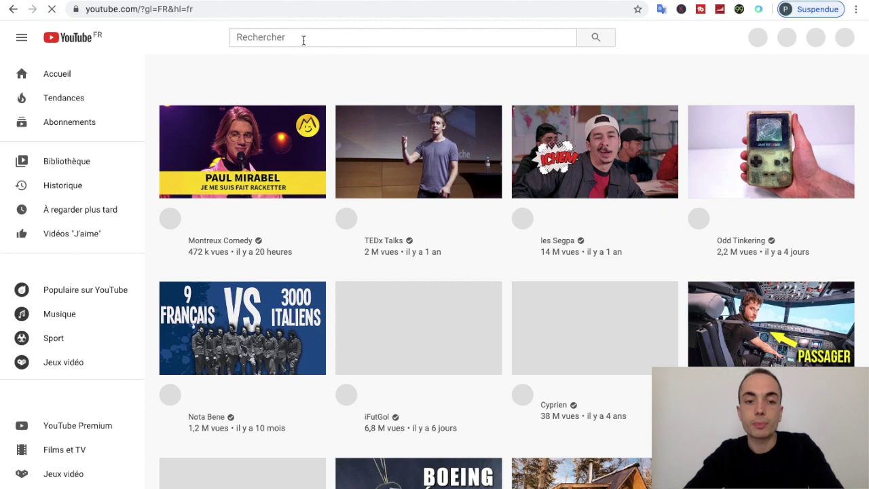
{"action": "left_click", "coordinate": [288, 39]}
{"action": "type", "text": "alexandre dino"}
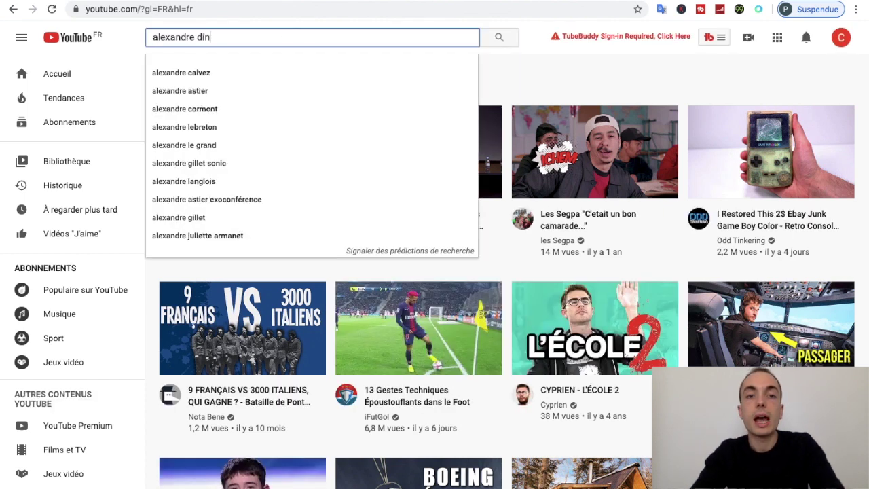
{"action": "left_click", "coordinate": [310, 35]}
{"action": "type", "text": "mais"}
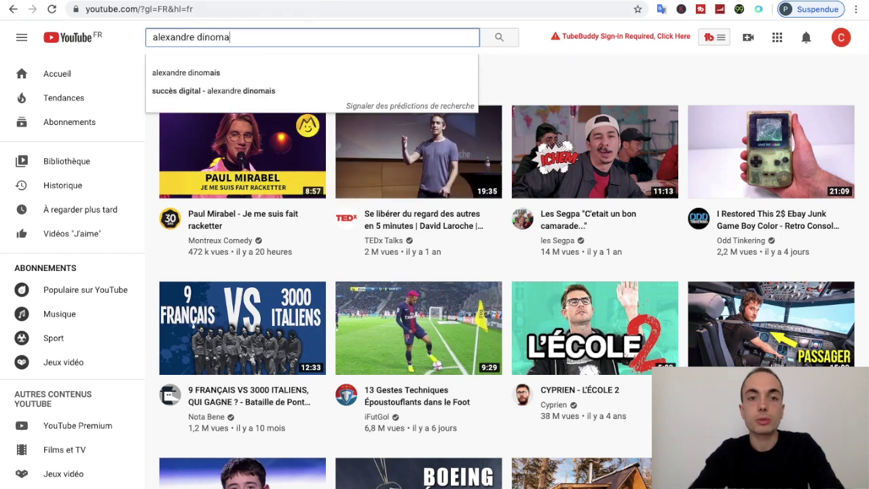
{"action": "key", "text": "Return"}
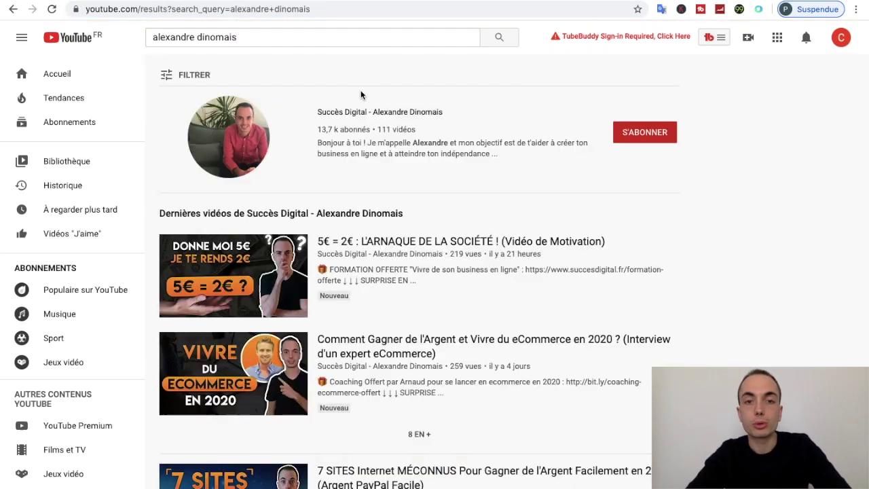
{"action": "left_click", "coordinate": [365, 114]}
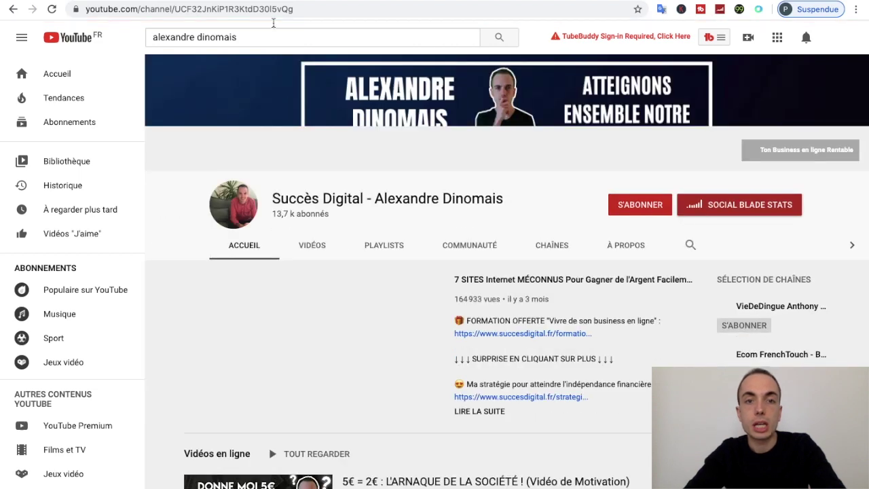
- Add the Succès Digital channel to Mes chaînes préférées by its URL and save
{"action": "left_click", "coordinate": [271, 8]}
{"action": "key", "text": "super+c"}
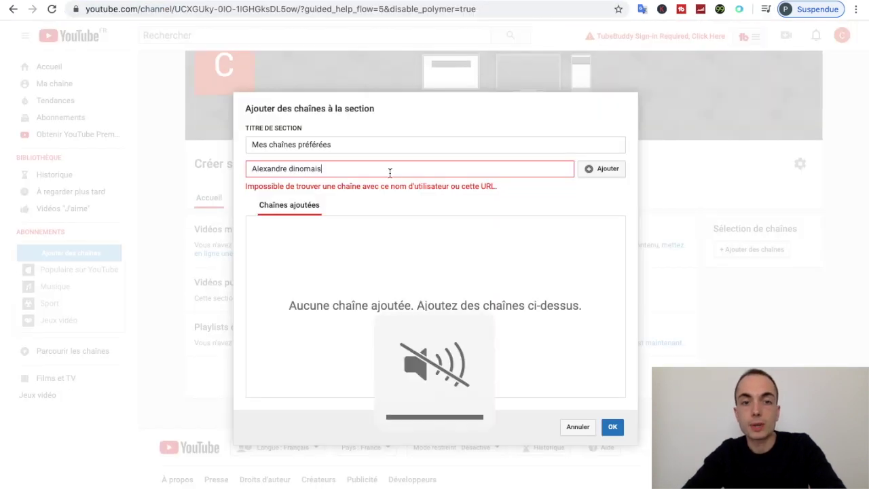
{"action": "key", "text": "super+a"}
{"action": "key", "text": "super+v"}
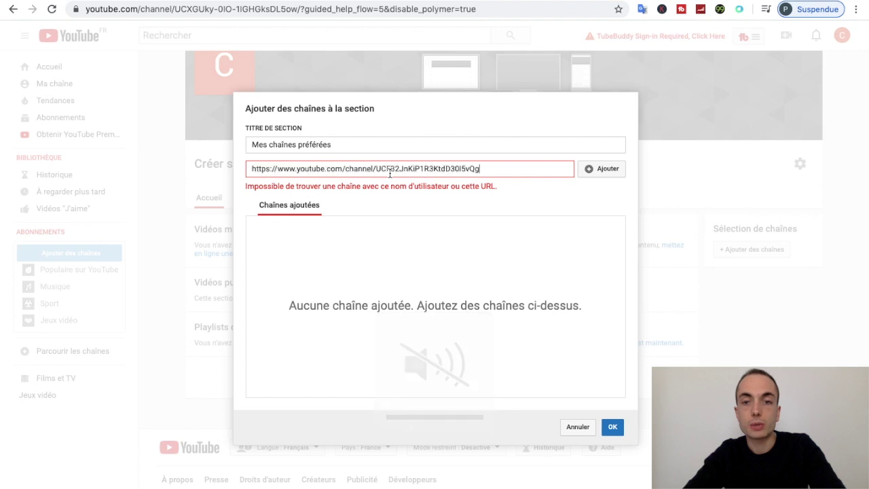
{"action": "left_click", "coordinate": [609, 174]}
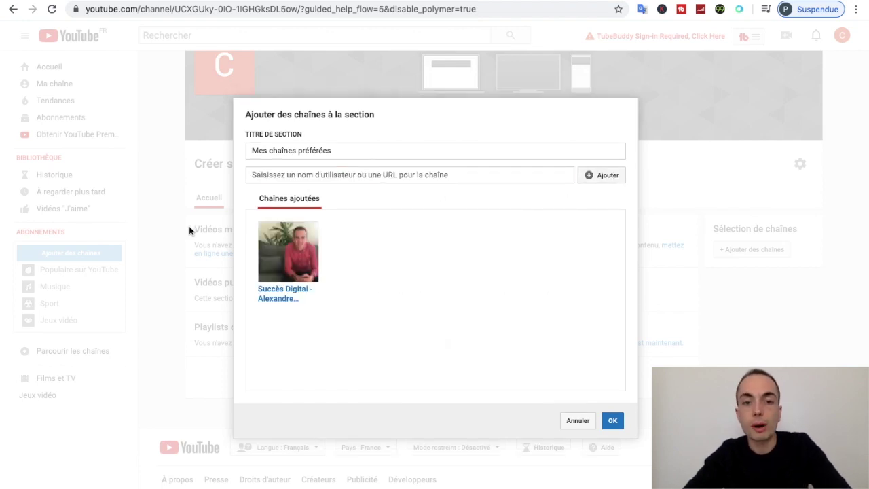
{"action": "left_click", "coordinate": [612, 421]}
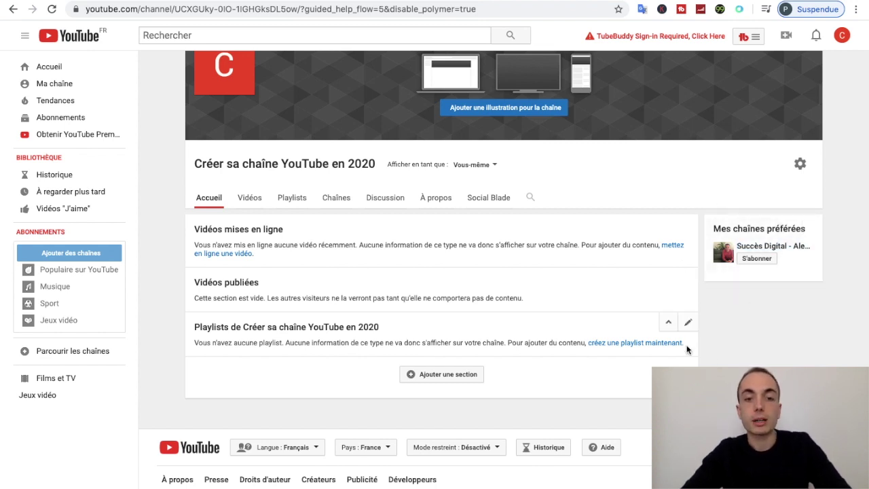
{"action": "scroll", "coordinate": [619, 266], "scroll_direction": "up", "scroll_amount": 1}
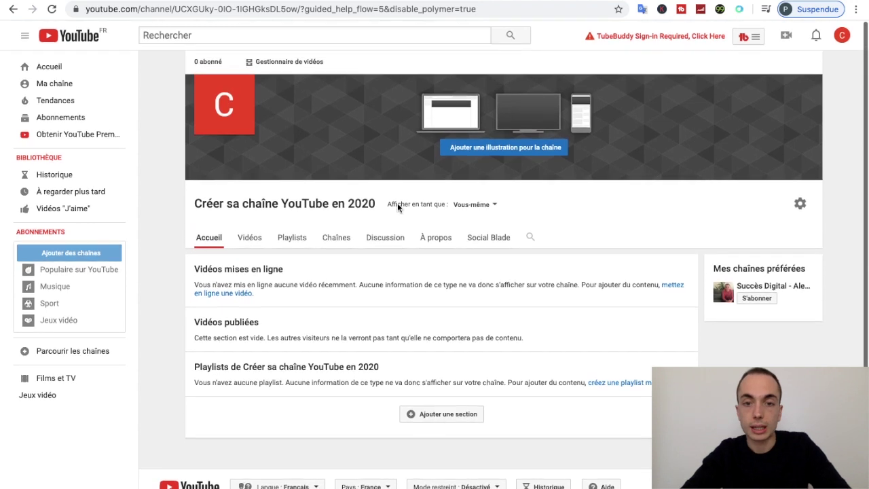
{"action": "left_click", "coordinate": [483, 210]}
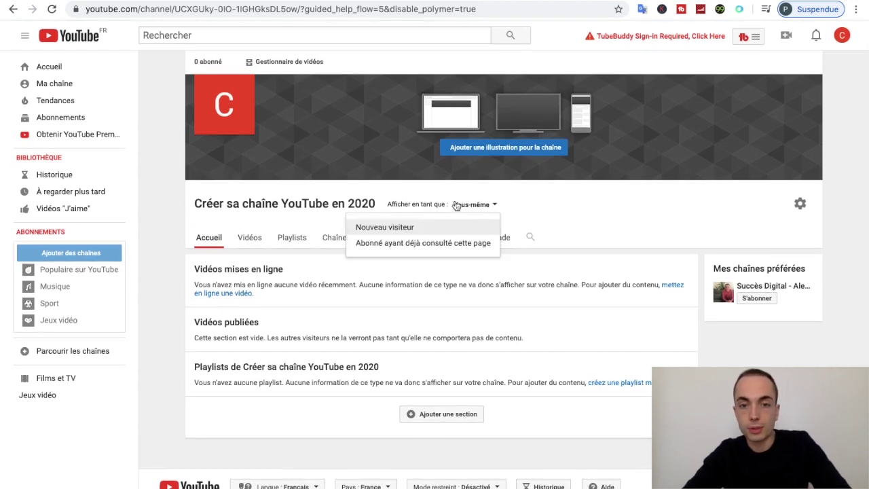
{"action": "left_click", "coordinate": [405, 231]}
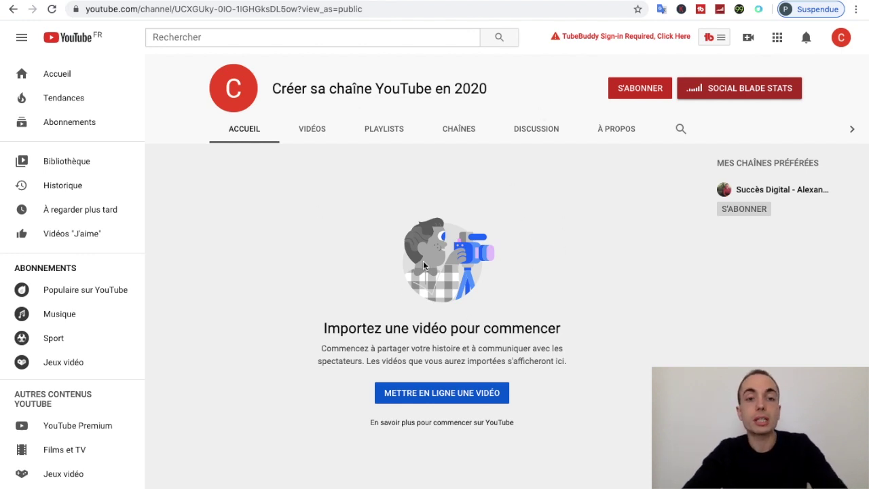
{"action": "left_click", "coordinate": [12, 10]}
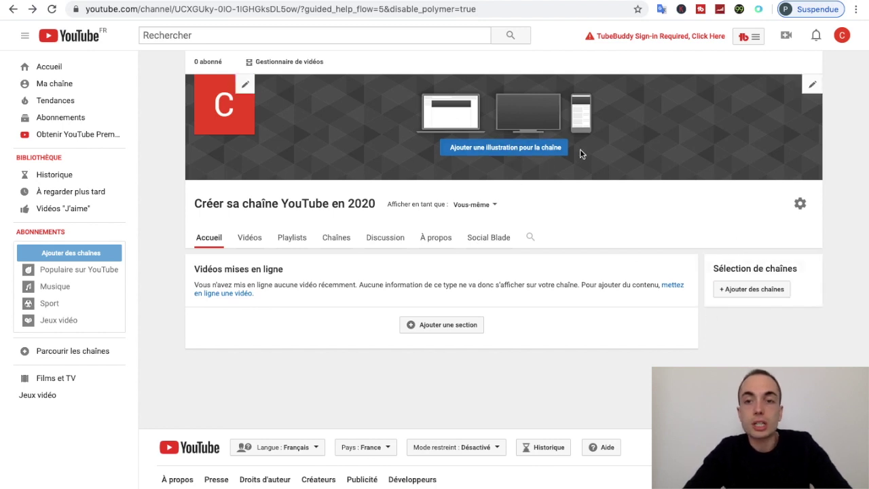
- Open YouTube Studio from the avatar menu, dismissing the welcome message, survey and upload window
{"action": "left_click", "coordinate": [842, 37]}
{"action": "left_click", "coordinate": [752, 114]}
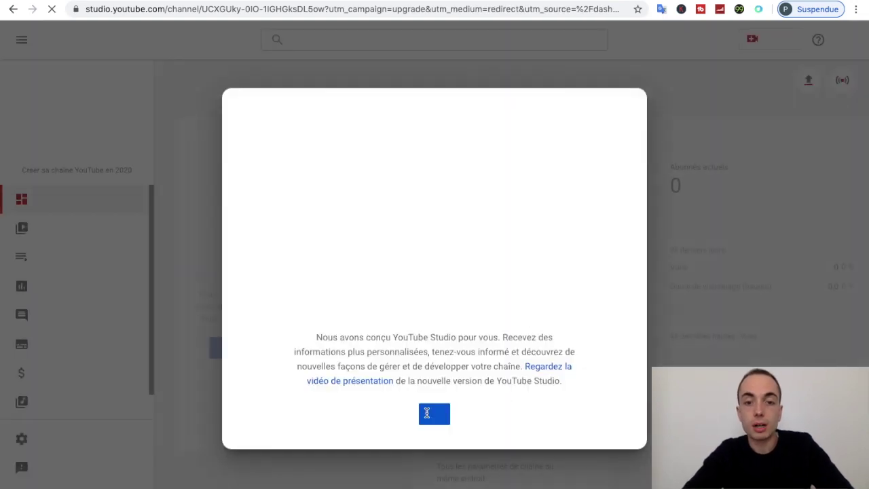
{"action": "left_click", "coordinate": [434, 414]}
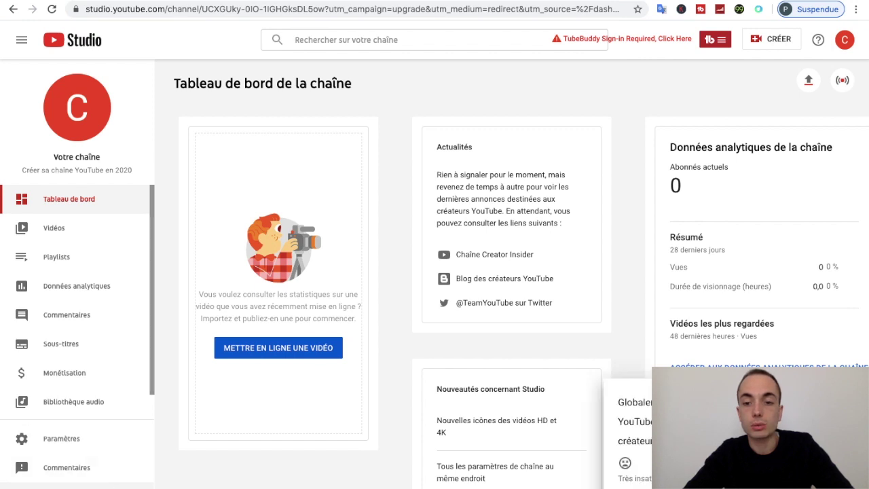
{"action": "left_click", "coordinate": [842, 399]}
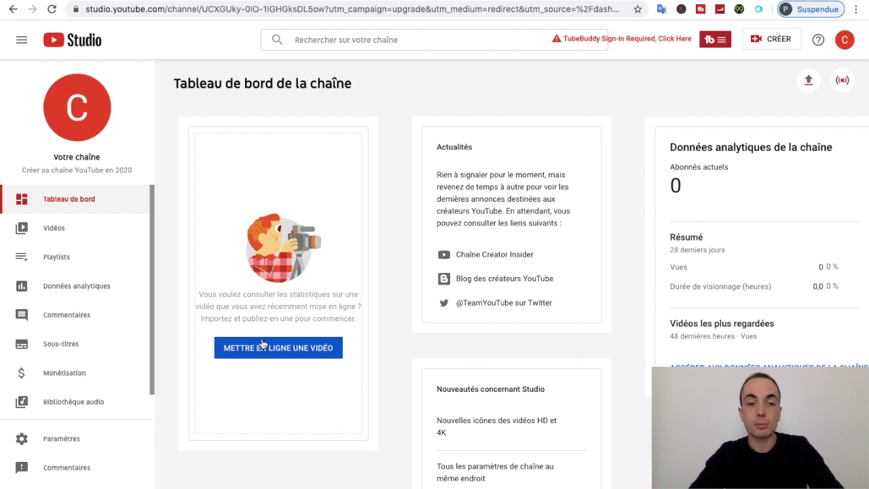
{"action": "left_click", "coordinate": [277, 355]}
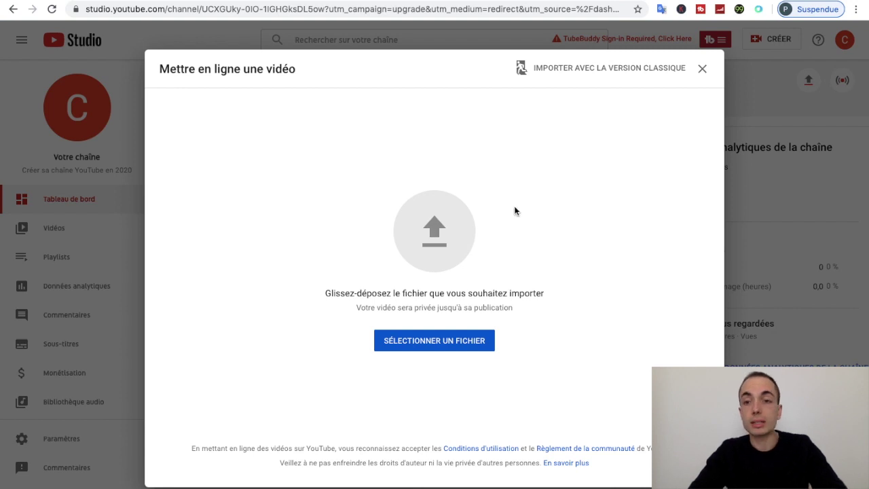
{"action": "left_click", "coordinate": [702, 68]}
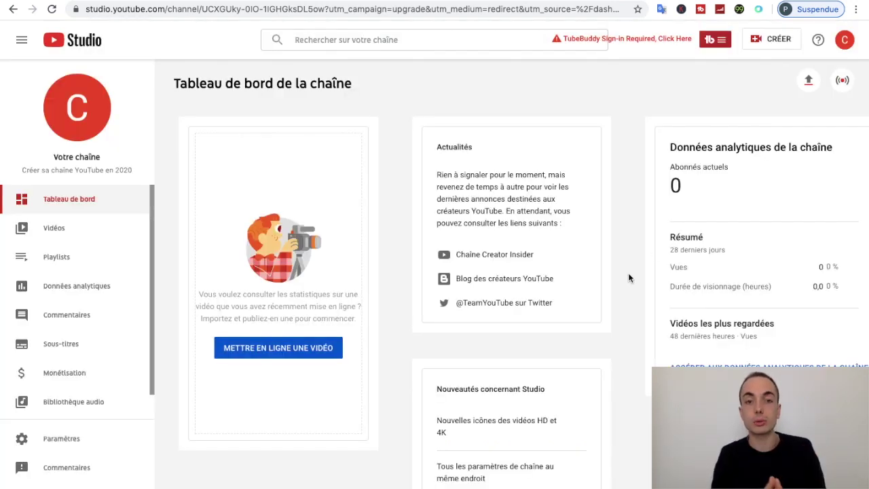